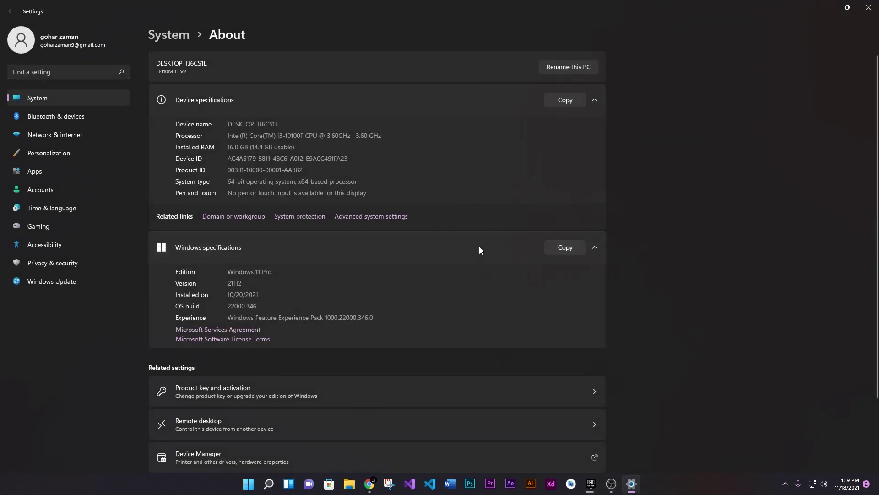
Open the system protection settings and check whether protection is turned on for Local Disk (C:)
left_click(299, 219)
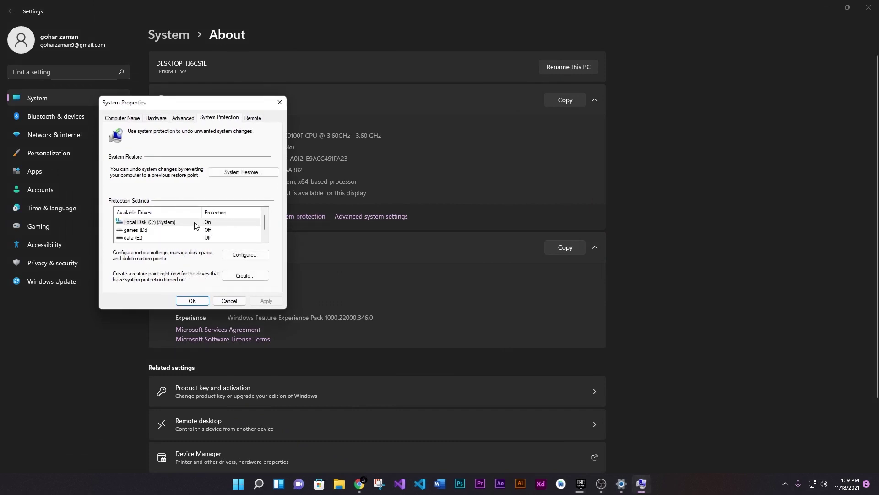
left_click(196, 224)
left_click(251, 255)
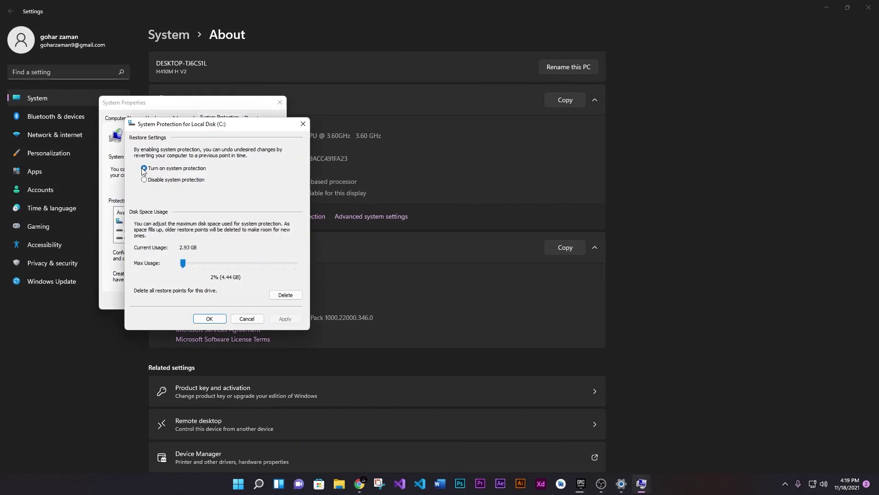
left_click(247, 319)
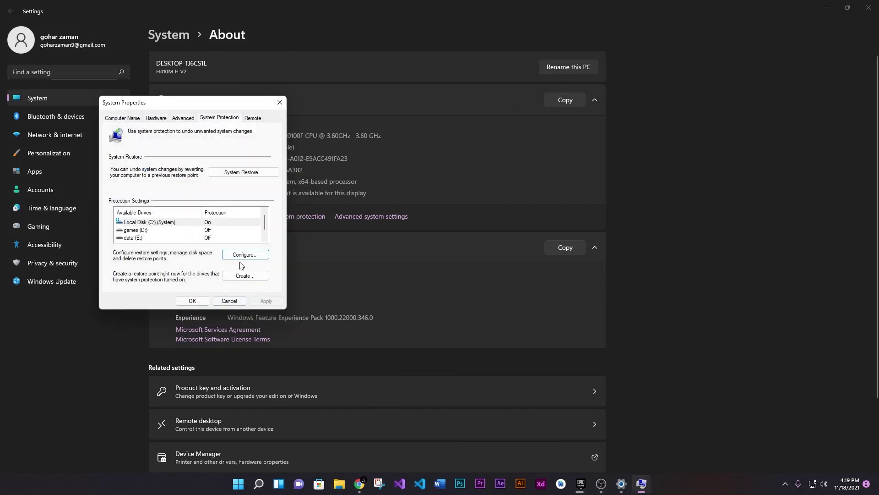
Create a restore point named f4fix, then close the system properties and Settings
left_click(244, 275)
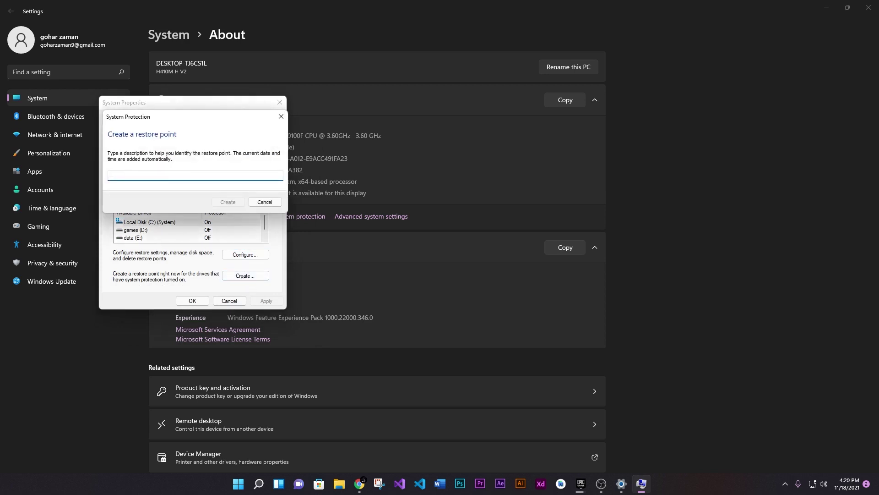
type("f4fix")
key("Return")
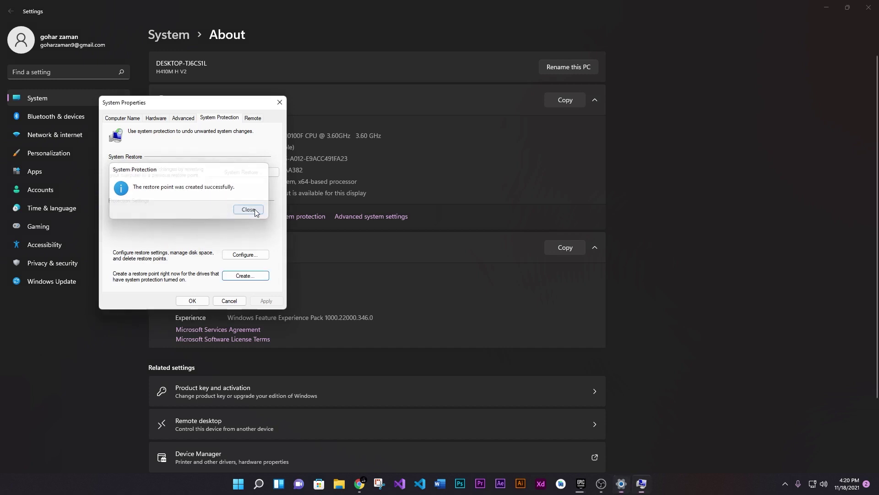
left_click(249, 209)
left_click(202, 301)
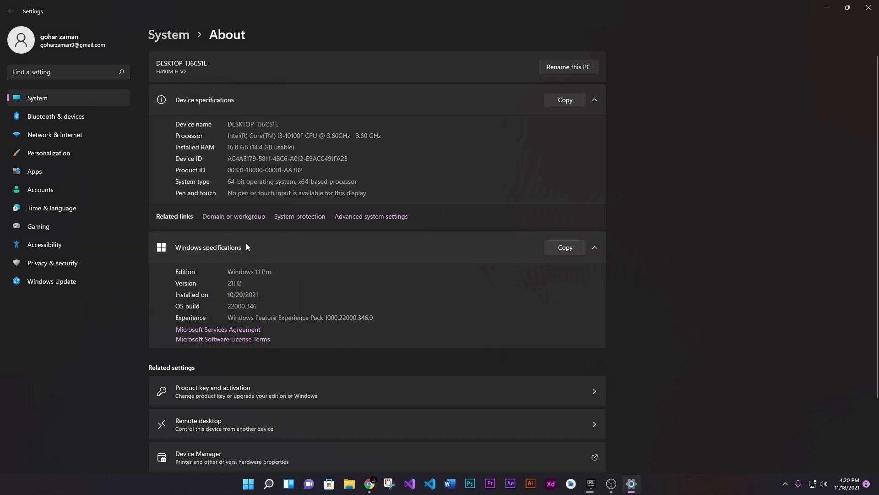
left_click(868, 7)
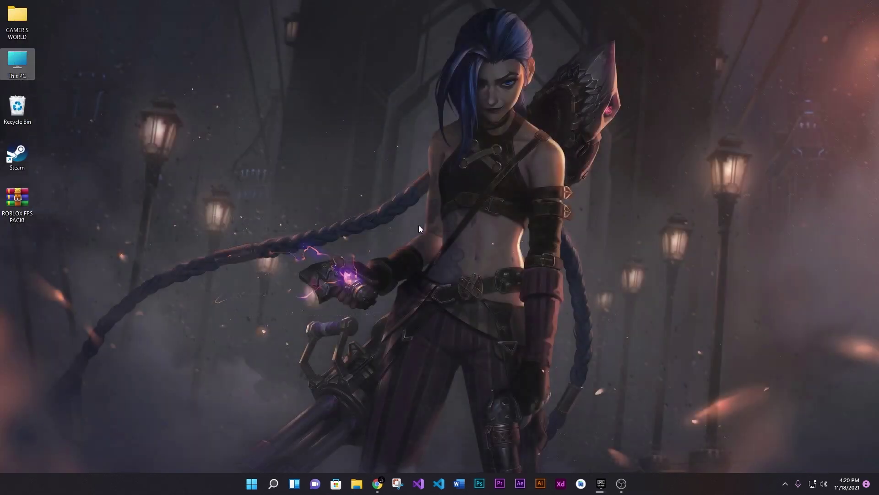
right_click(414, 225)
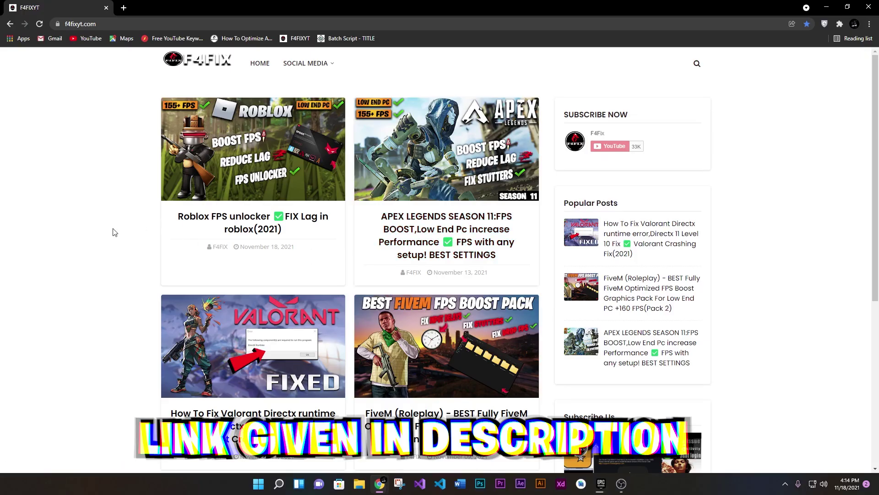
Search the F4FIX site for "roblox fps" and open the post "Roblox FPS unlocker FIX Lag in roblox(2021)"
left_click(698, 64)
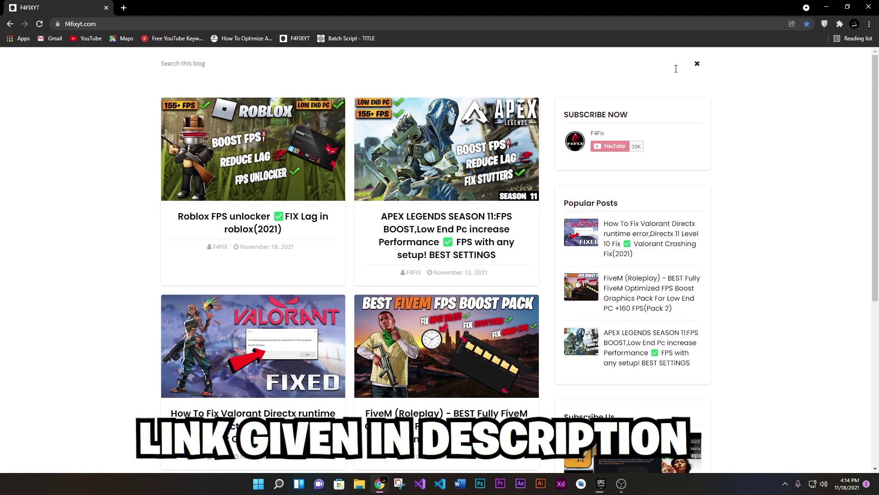
type("roblox fps")
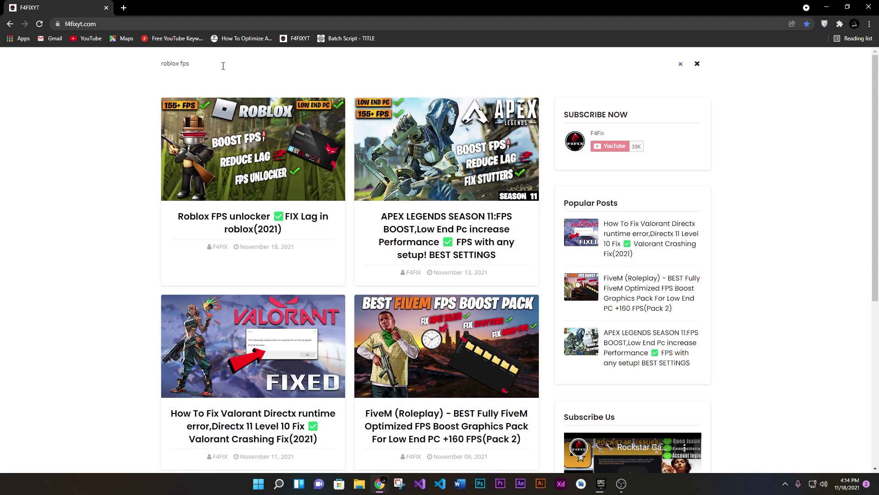
left_click_drag(223, 66, 144, 69)
left_click(221, 63)
key("Return")
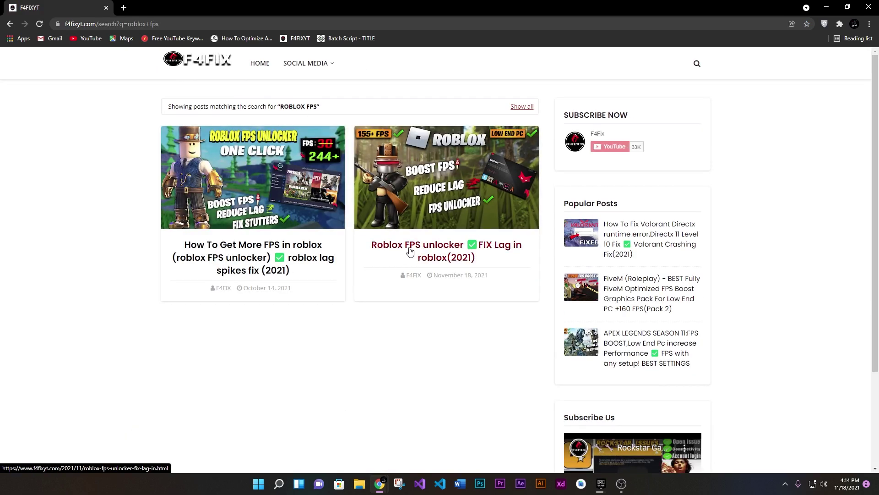
left_click(422, 234)
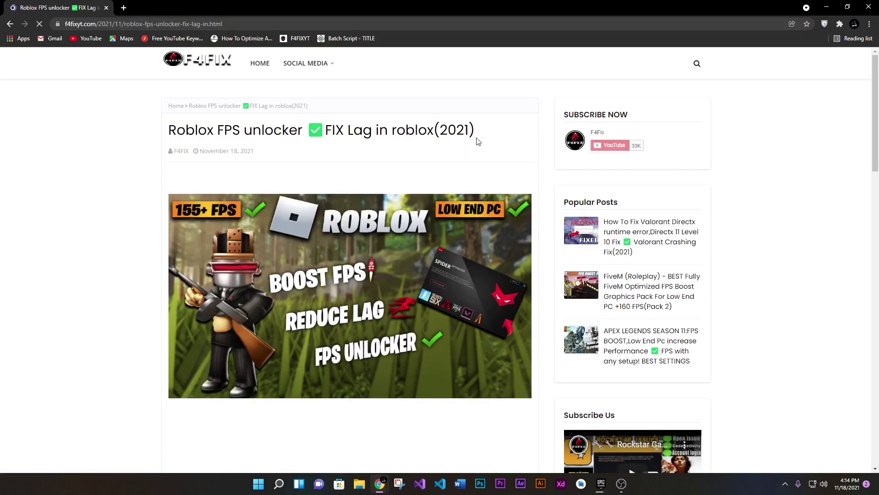
Follow the pack download link in the Roblox FPS unlocker post
left_click_drag(280, 145, 180, 134)
left_click(179, 131)
scroll(180, 133, "down", 9)
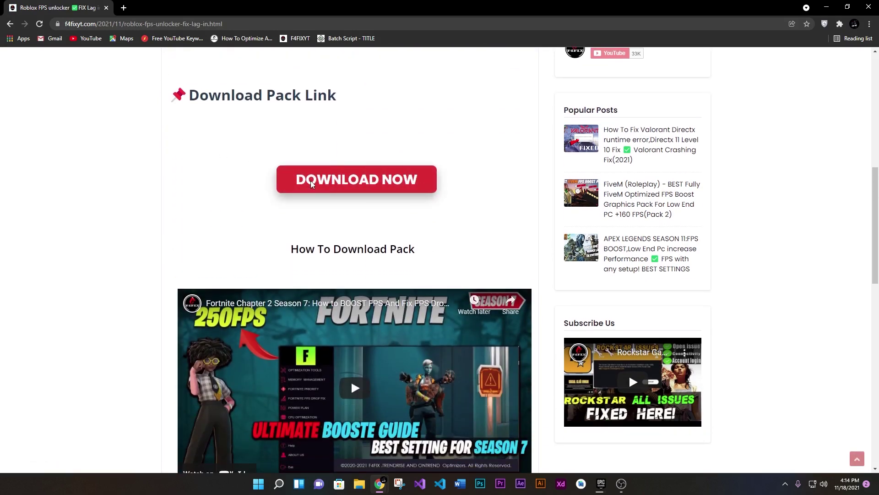
left_click(311, 181)
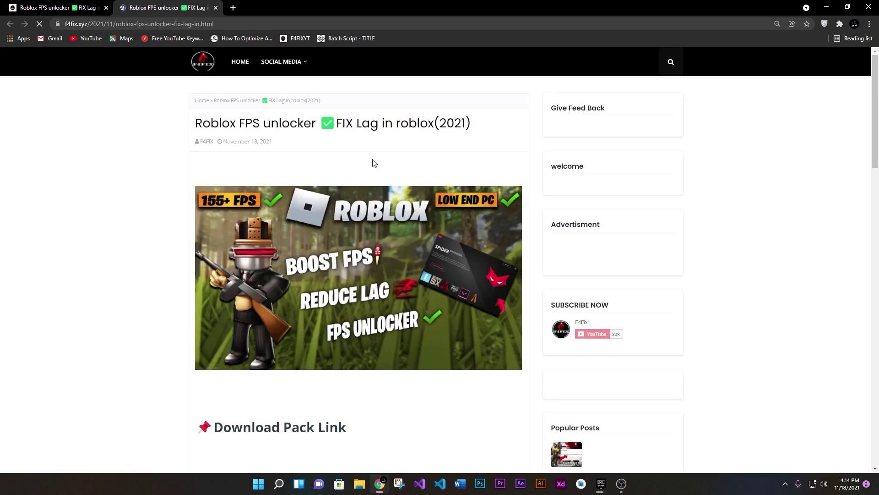
Unlock the pack's download link through the subscribe option and close the YouTube channel page it opens
left_click(402, 124)
key("ctrl+w")
left_click_drag(470, 122, 216, 124)
left_click(215, 124)
scroll(221, 122, "down", 8)
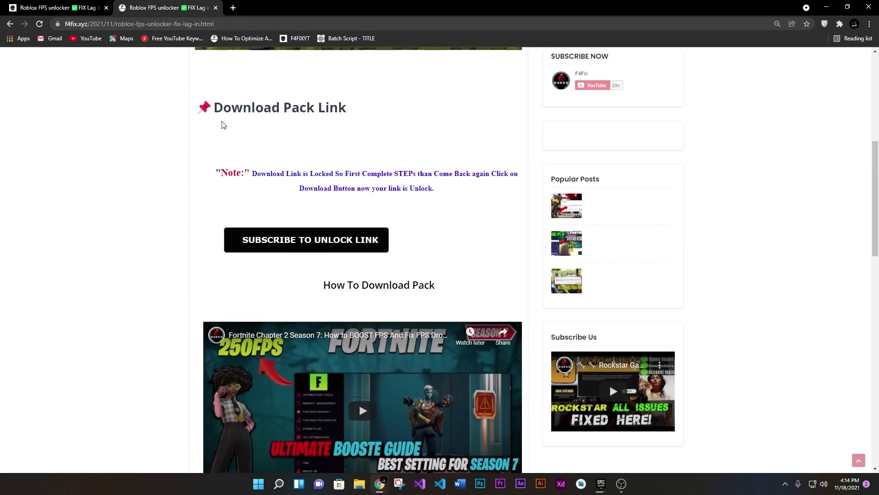
left_click(276, 190)
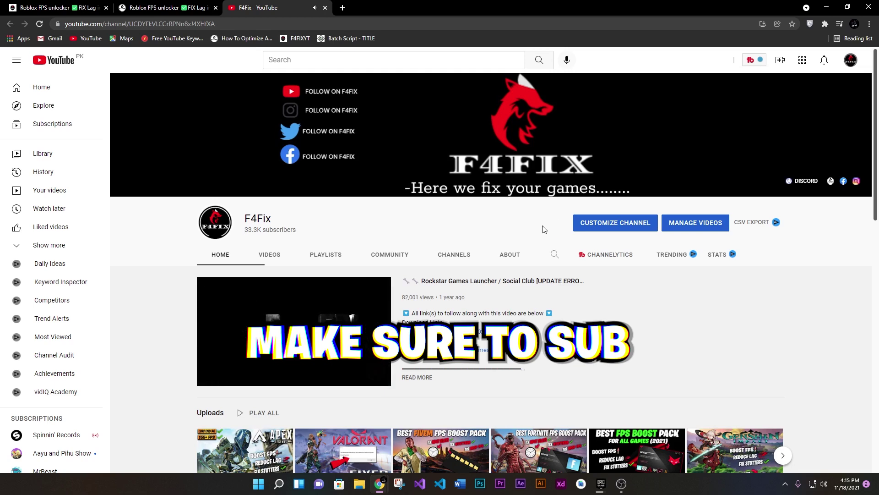
left_click(325, 7)
Follow the unlocked download link to MEGA and download ROBLOX FPS PACK!.rar
scroll(293, 192, "up", 4)
scroll(290, 208, "down", 2)
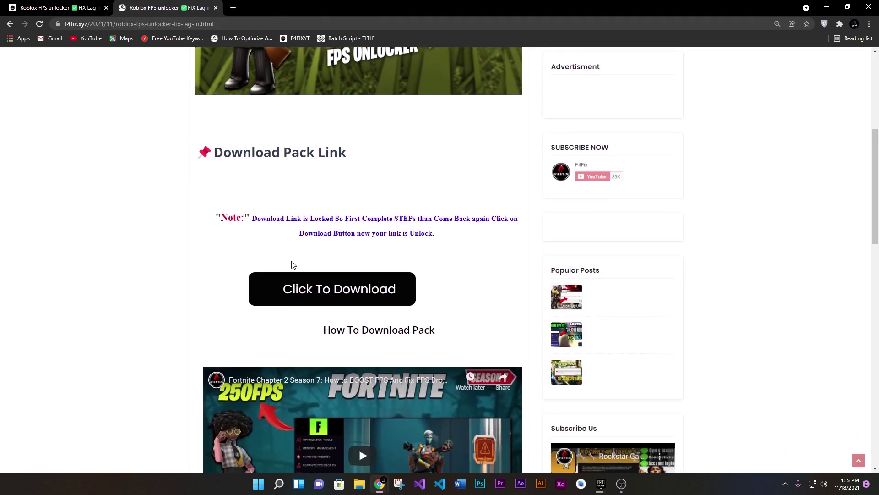
left_click(296, 302)
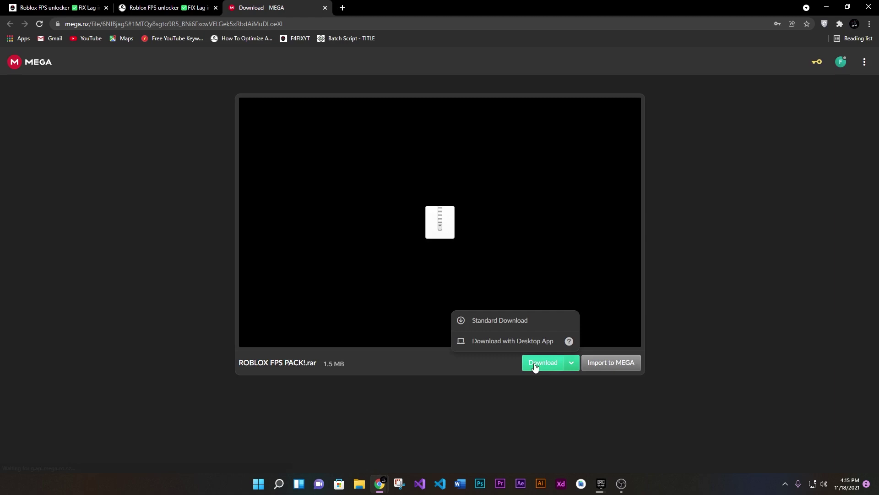
left_click(540, 369)
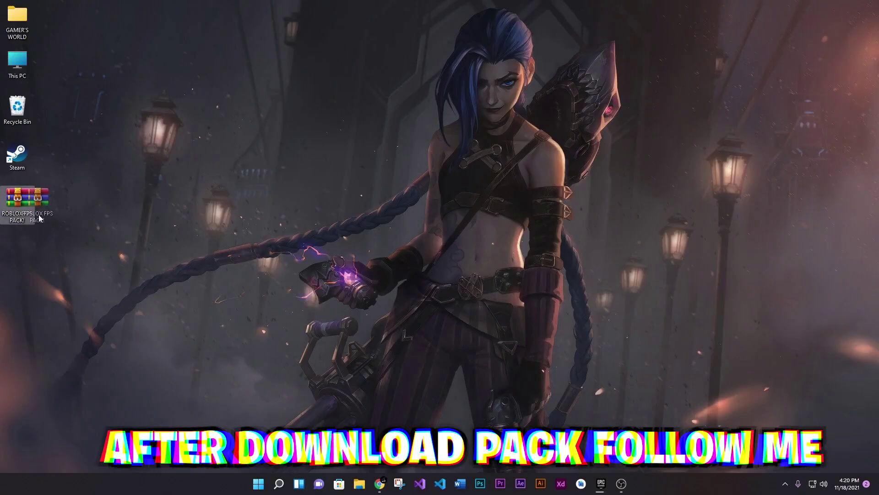
Move the ROBLOX FPS PACK! archive to a free area of the desktop and open it
left_click_drag(19, 202, 297, 206)
mouse_move(219, 159)
left_mouse_down()
mouse_move(372, 240)
mouse_move(296, 215)
mouse_move(312, 216)
left_mouse_up()
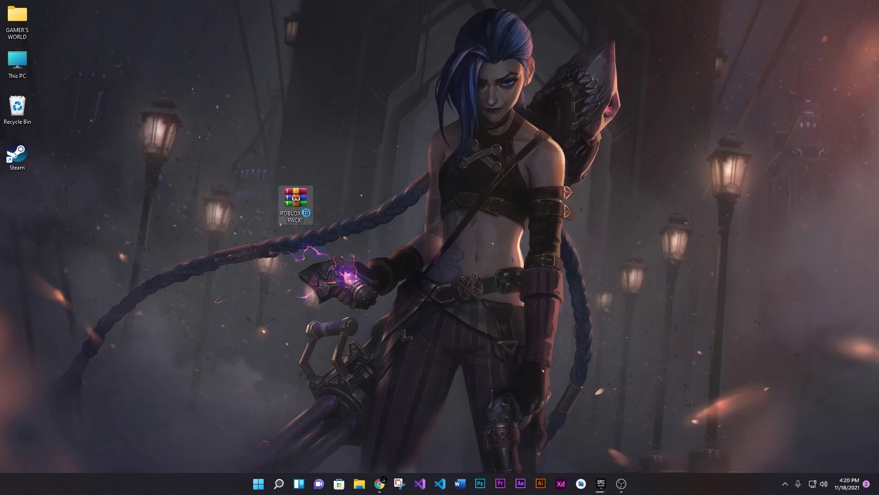
right_click(290, 215)
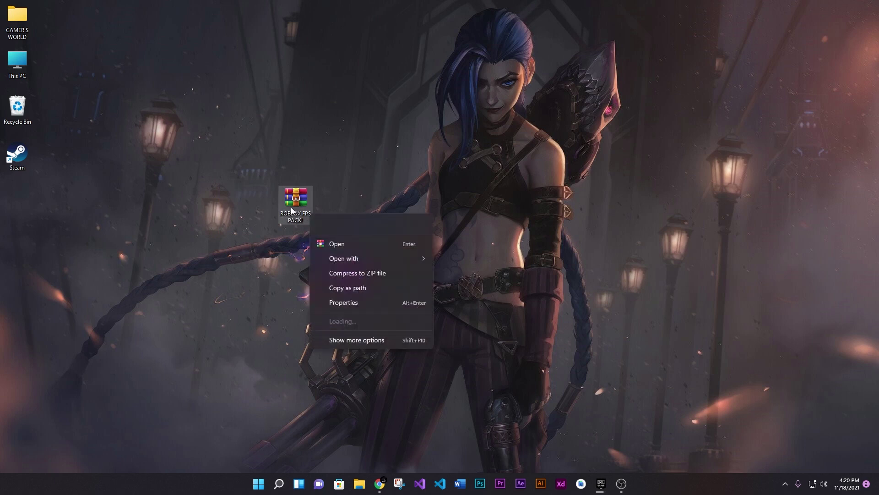
left_click(336, 245)
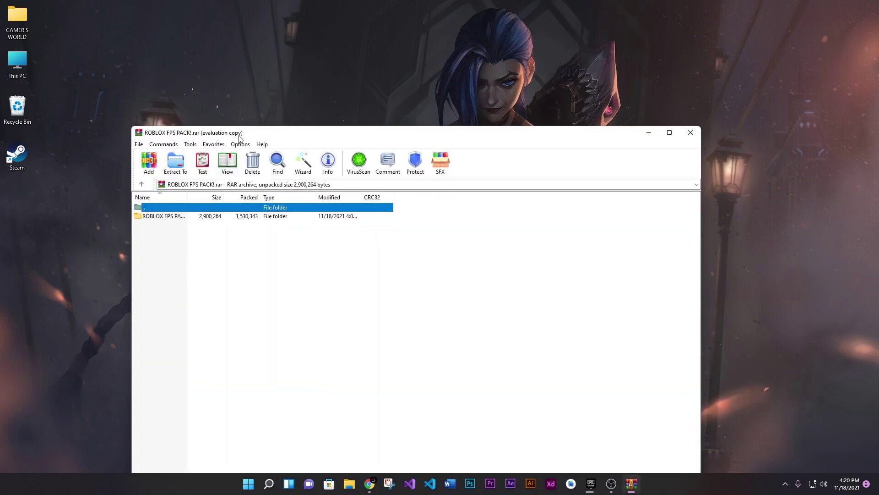
Dismiss the WinRAR license reminder, extract the ROBLOX FPS PACK! folder onto the desktop and close the archive
left_click_drag(239, 136, 399, 111)
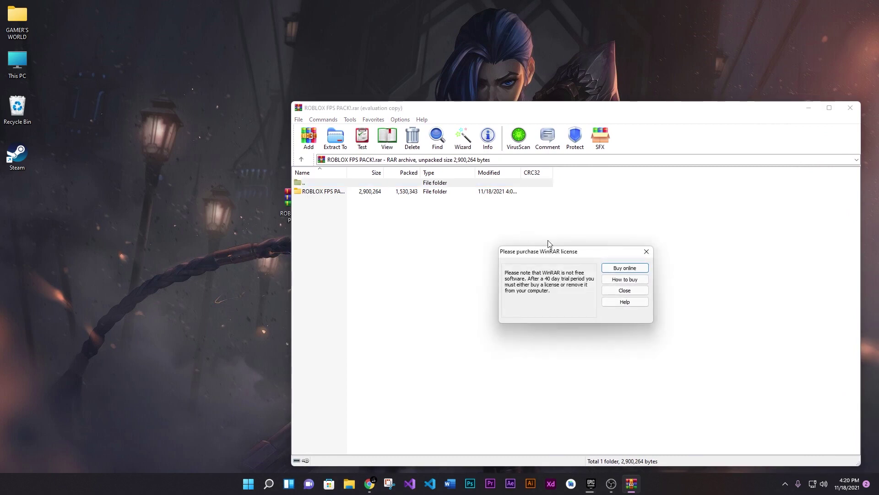
left_click(651, 256)
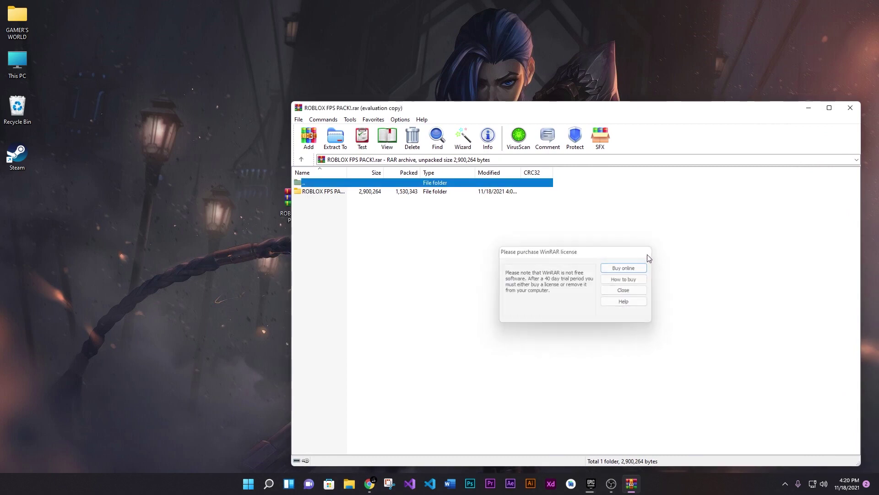
left_click(363, 193)
left_click_drag(302, 190, 226, 201)
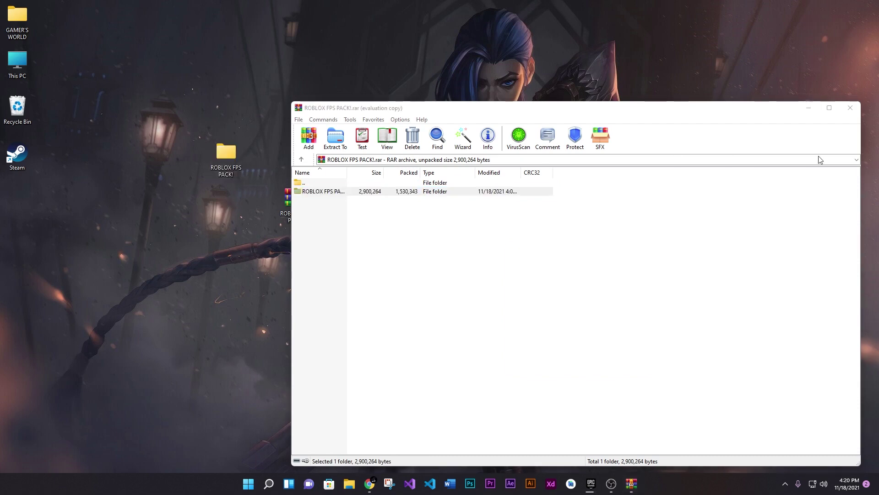
left_click(851, 107)
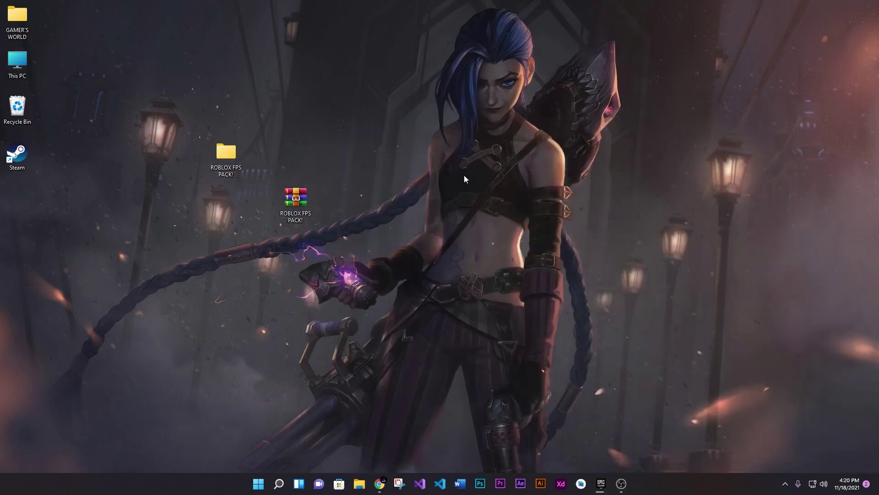
Open the extracted ROBLOX FPS PACK! folder in a maximized window and display its contents as large icons
double_click(221, 170)
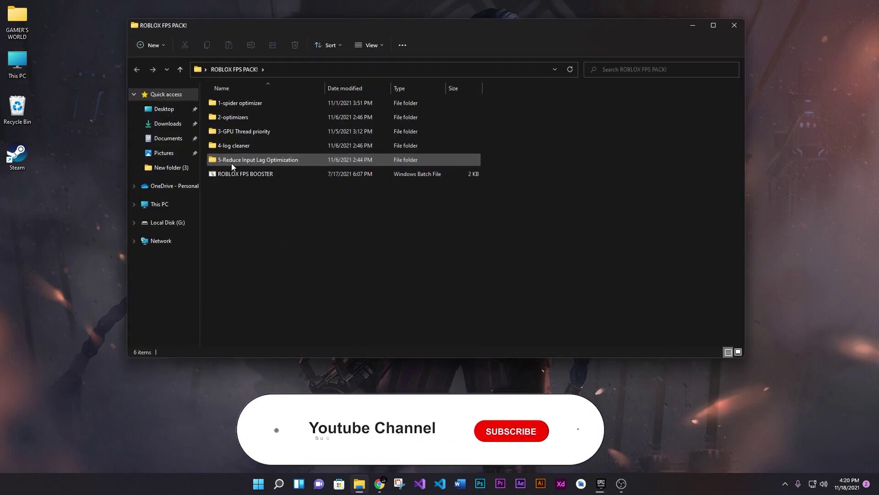
double_click(242, 29)
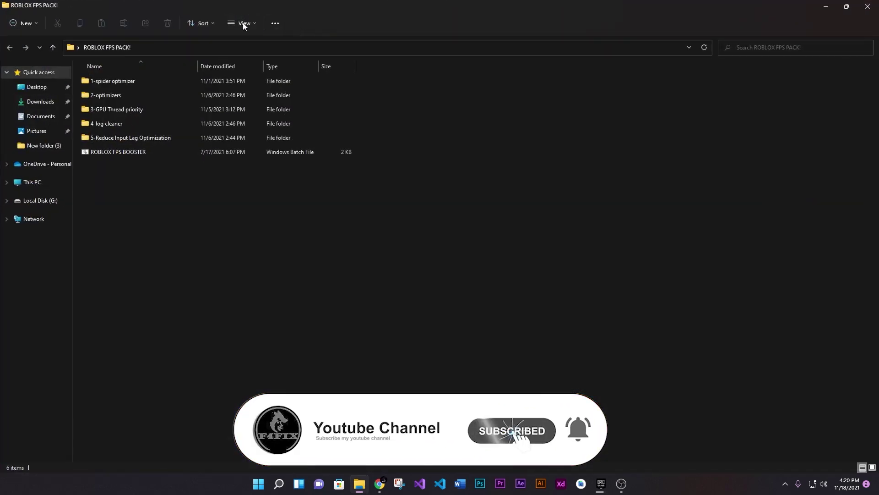
left_click(243, 23)
left_click(249, 44)
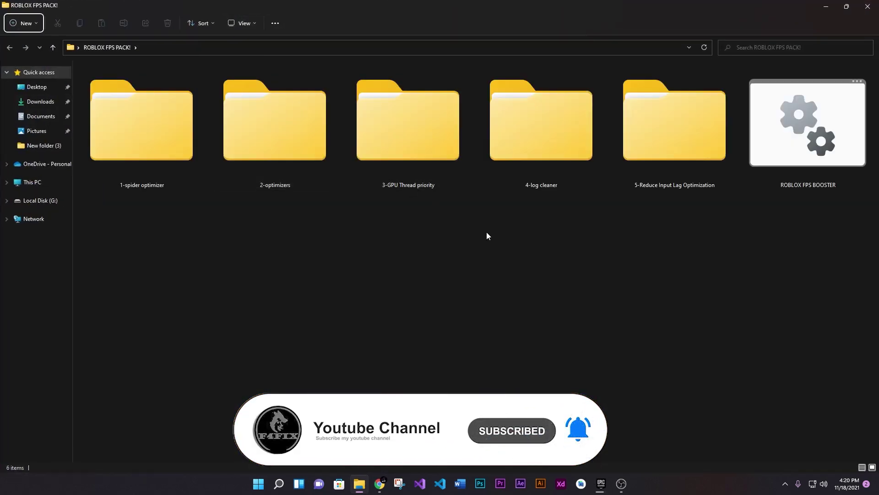
left_click_drag(851, 241, 141, 197)
left_click(675, 283)
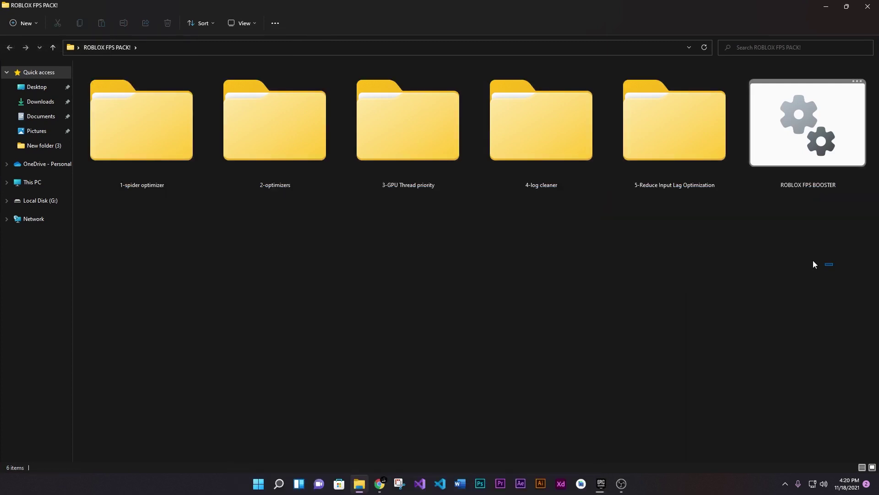
left_click_drag(833, 265, 96, 151)
left_click(153, 222)
Open the 2-optimizers folder and display its batch files as large icons
double_click(281, 158)
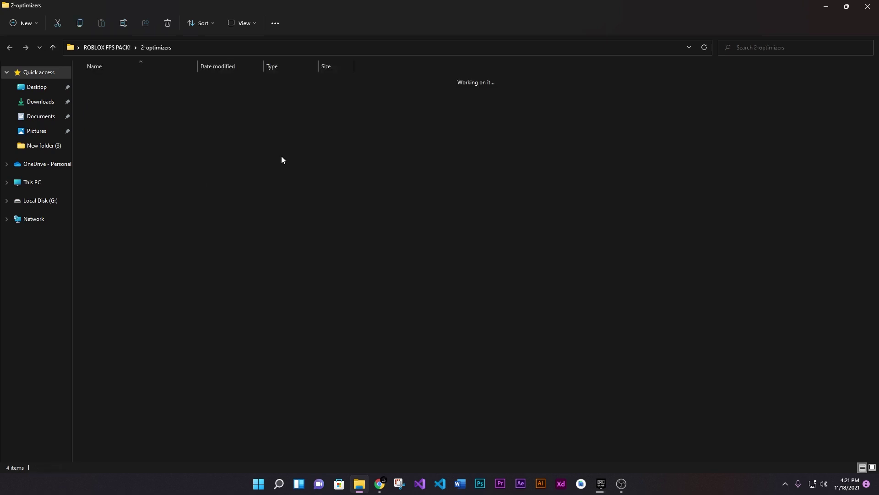
left_click(249, 19)
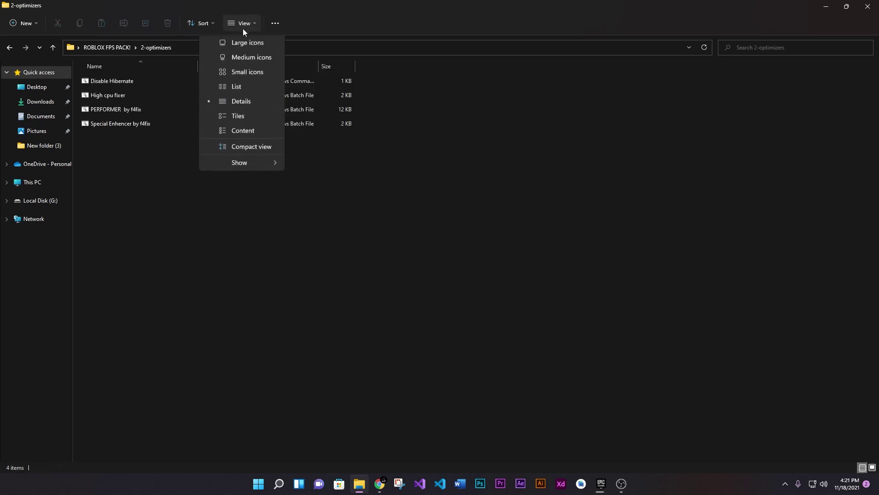
left_click(244, 55)
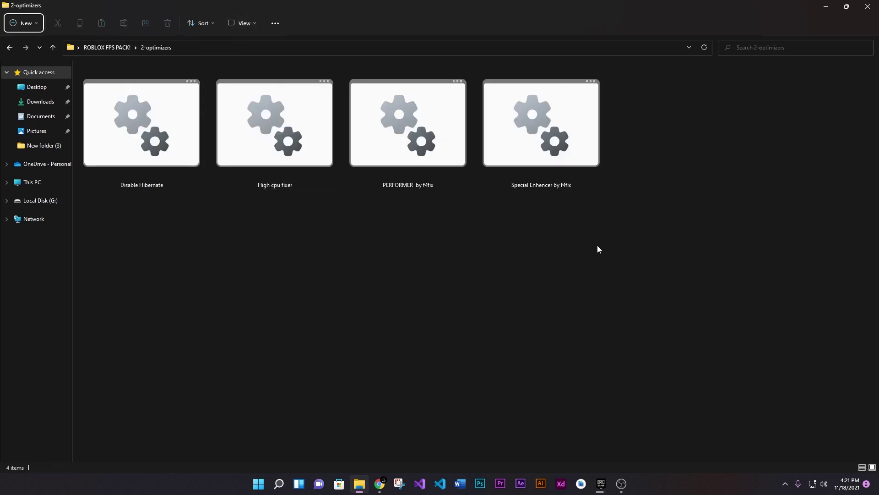
left_click_drag(597, 248, 161, 194)
left_click(185, 229)
Run the Disable Hibernate script as administrator
right_click(127, 151)
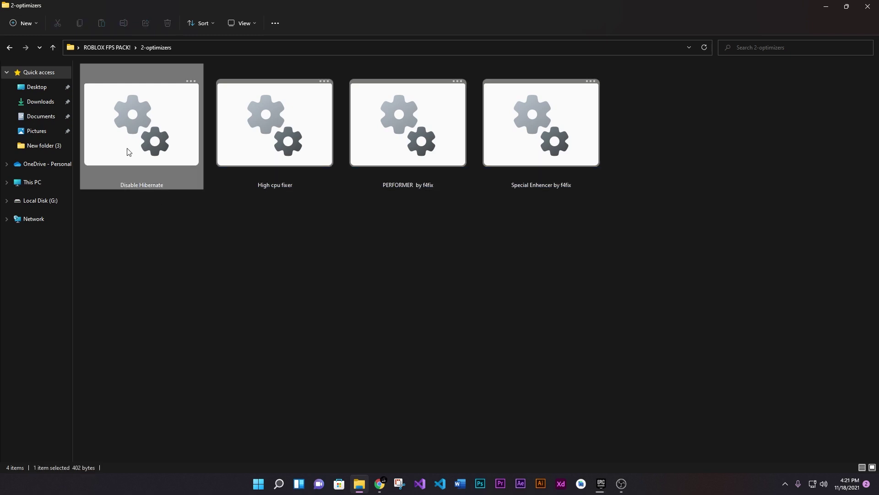
left_click(150, 197)
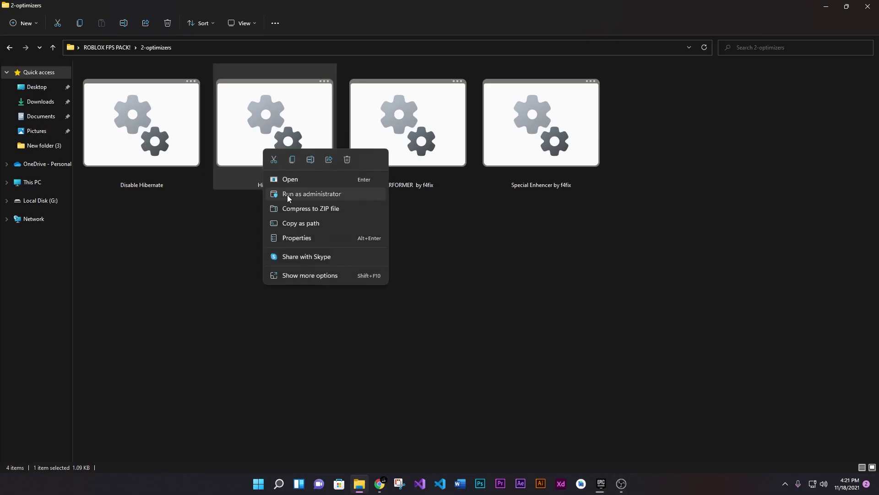
Run the High cpu fixer script and the PERFORMER by f4fix script as administrator
left_click(288, 194)
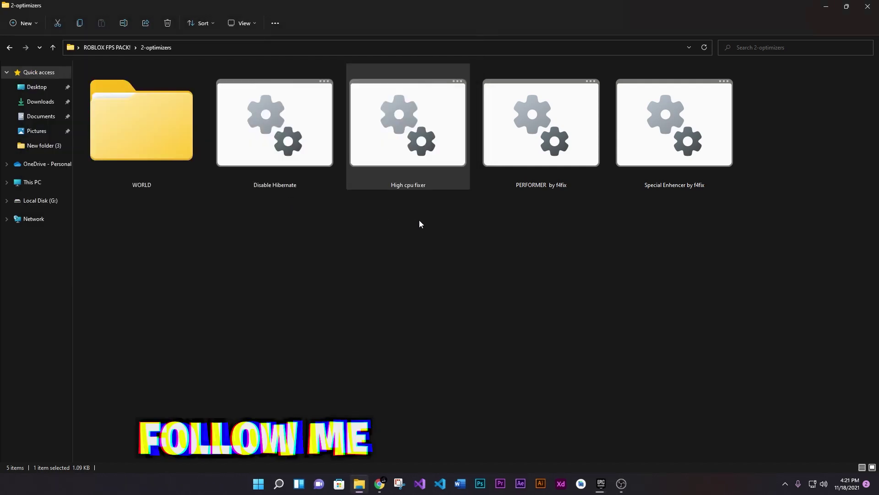
right_click(543, 172)
left_click(565, 216)
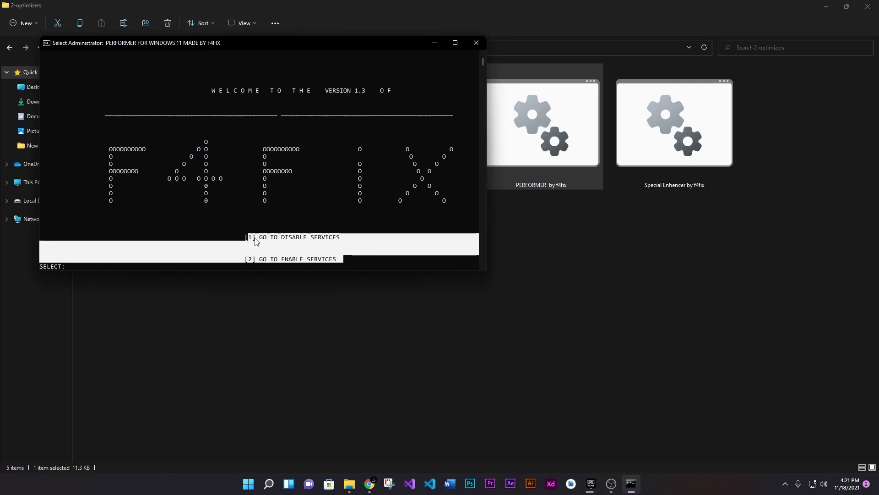
Go to the disable-services list in the PERFORMER script and disable the Xbox Services
left_click_drag(248, 233, 338, 257)
left_click(371, 261)
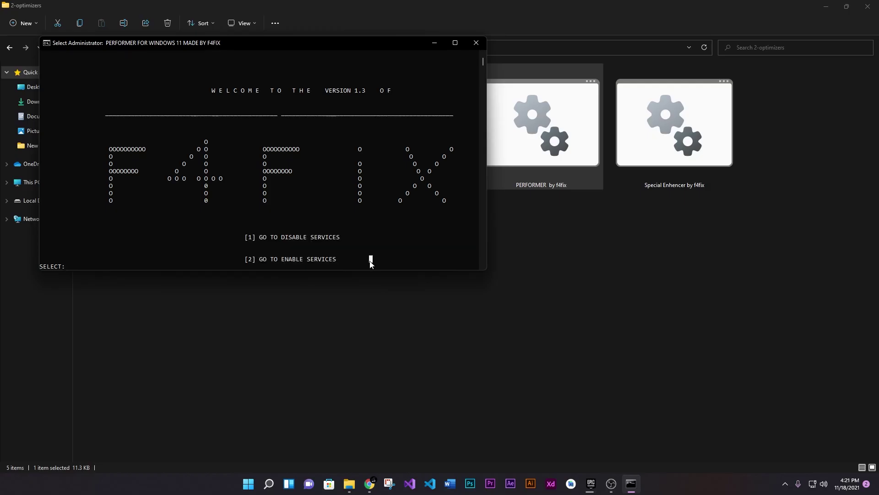
key("Escape")
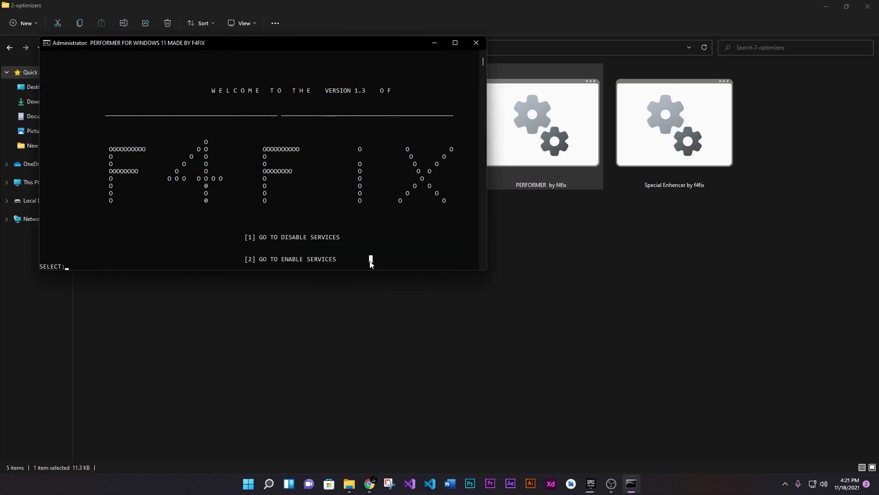
type("1")
key("Return")
type("1")
key("Return")
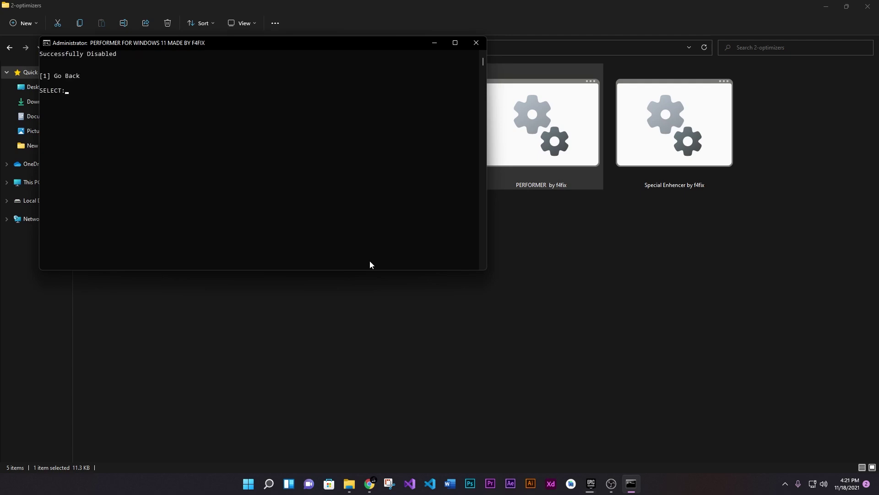
Return to the PERFORMER script's disable-services list and disable the NFC/UHS Services
type("1")
key("Return")
type("1")
key("Return")
type("1")
key("Return")
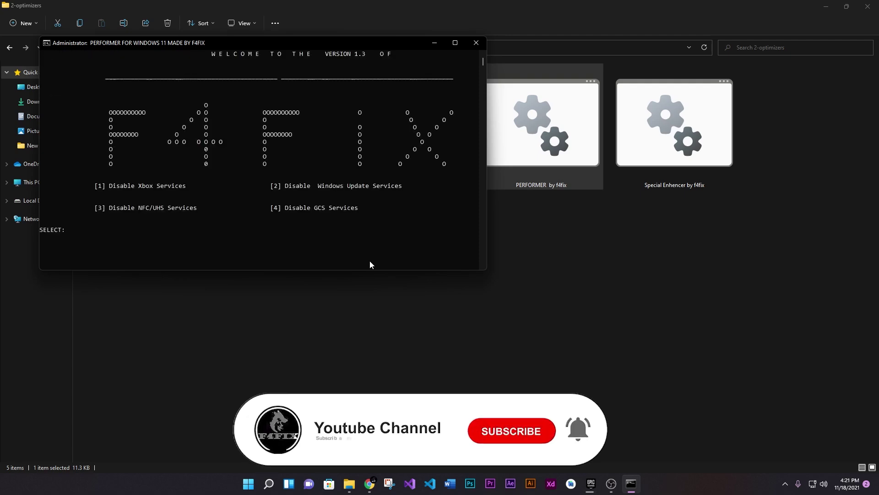
type("3")
key("Return")
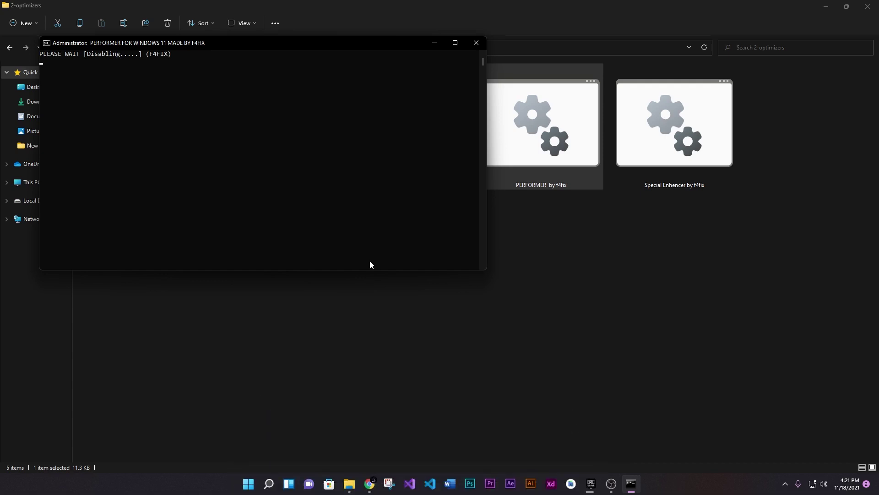
Disable the Windows Update Services, go back to the script's start screen and close the PERFORMER window
type("1")
key("Return")
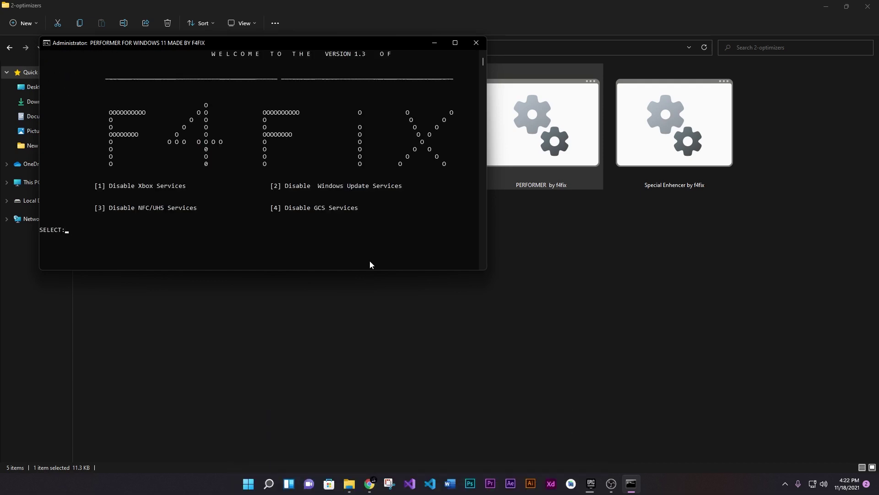
type("2")
key("Return")
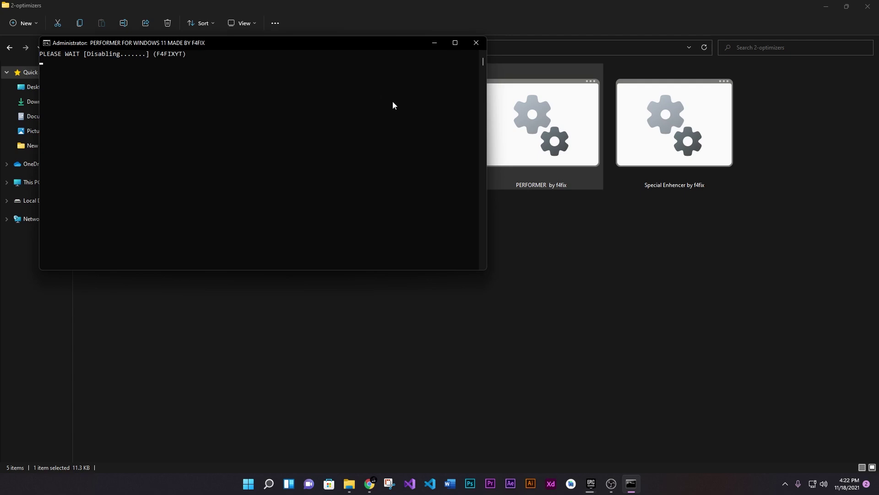
type("1")
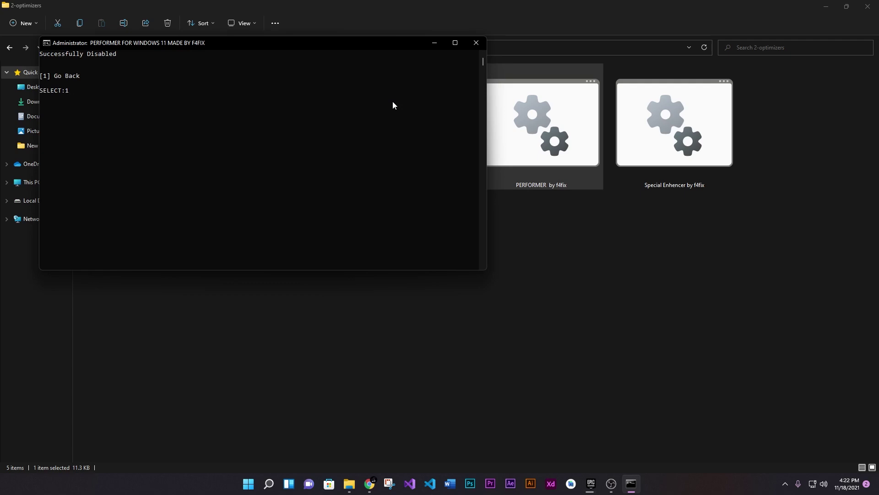
key("Return")
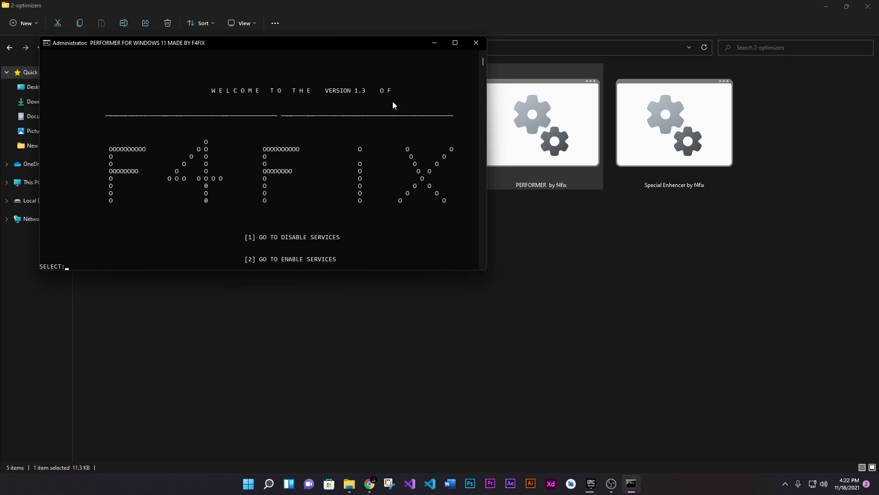
left_click(468, 43)
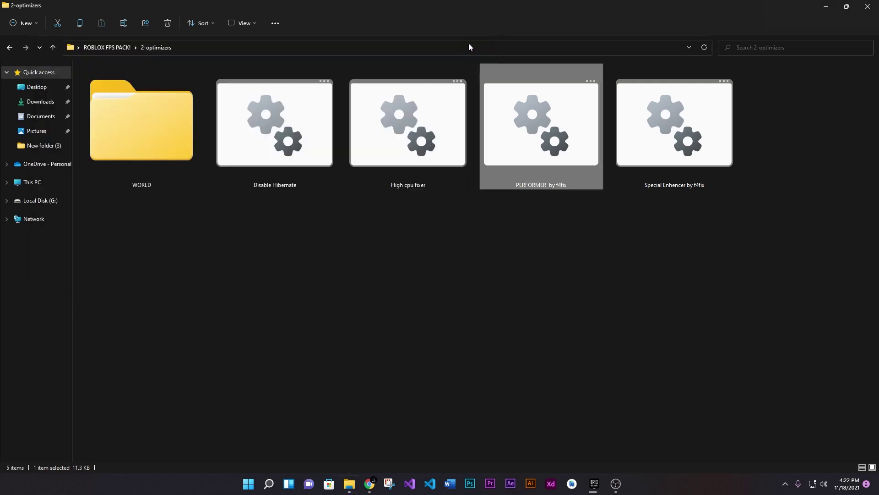
Run the Special Enhencer by f4fix script as administrator with option 1, For Enable, and finish it
left_click(564, 237)
right_click(646, 176)
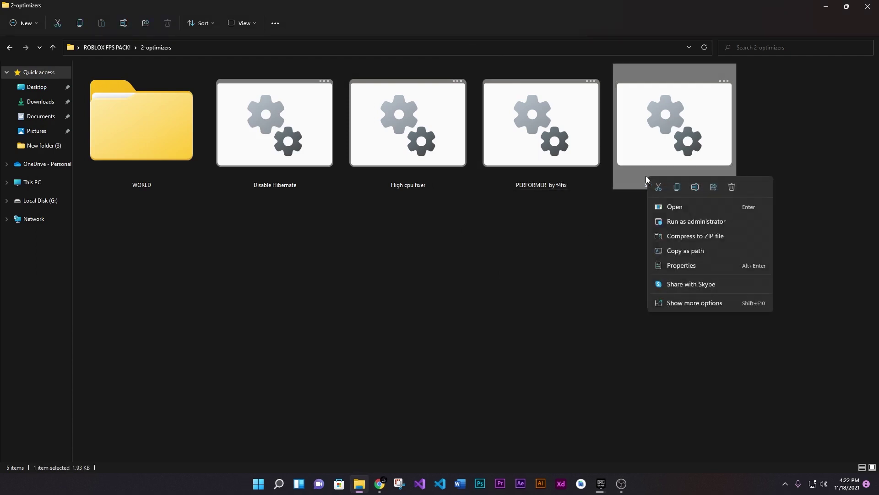
left_click(676, 224)
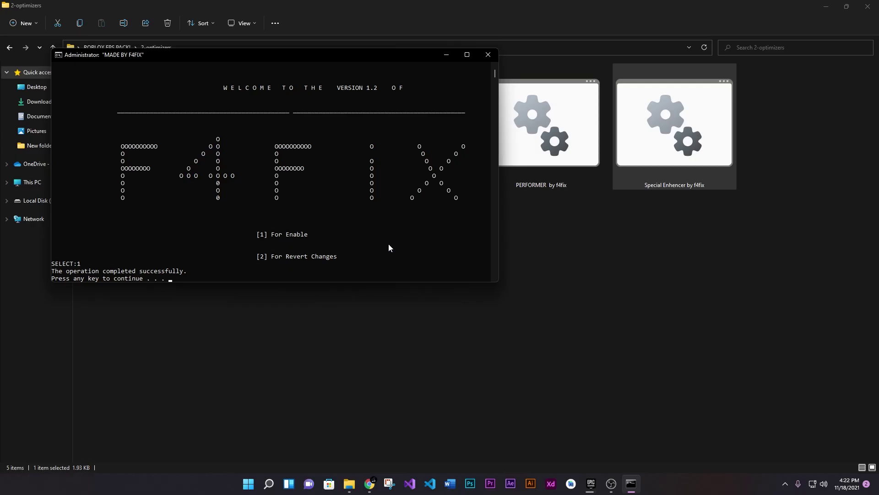
key("Return")
Open the 3-GPU Thread priority folder from the pack folder and display its contents as extra large icons
key("alt+Up")
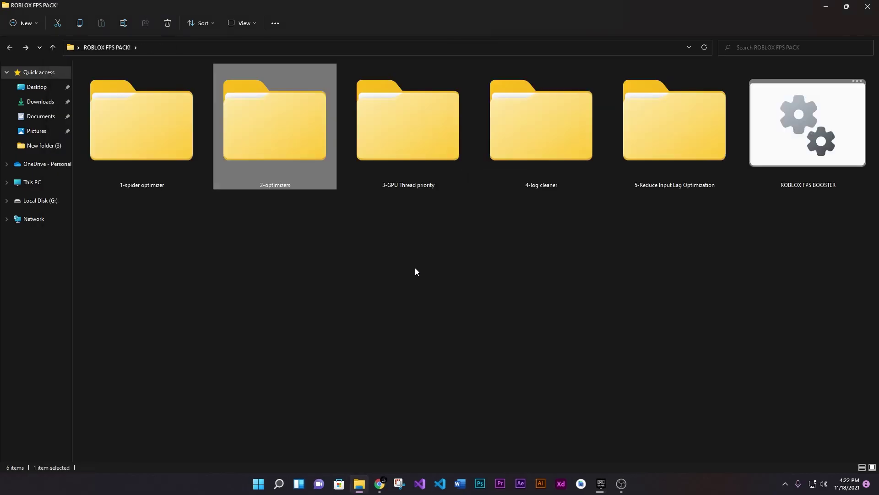
left_click(415, 268)
left_click(408, 161)
double_click(407, 160)
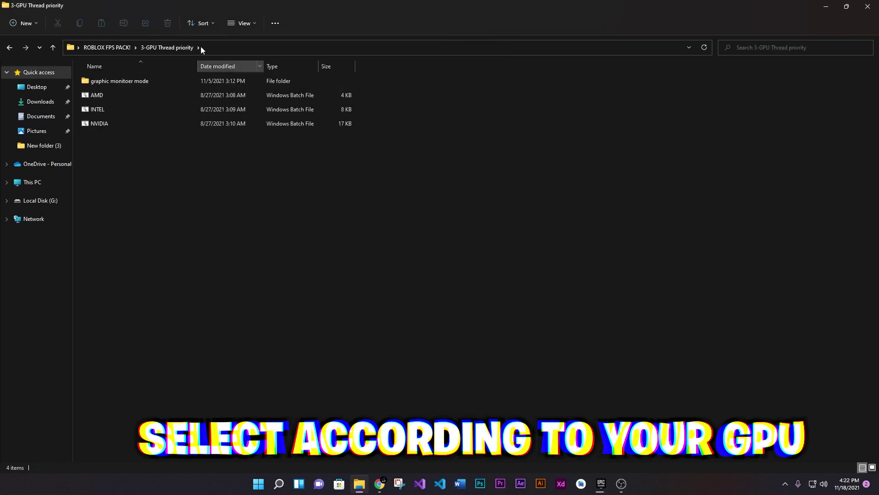
left_click(232, 25)
left_click(250, 44)
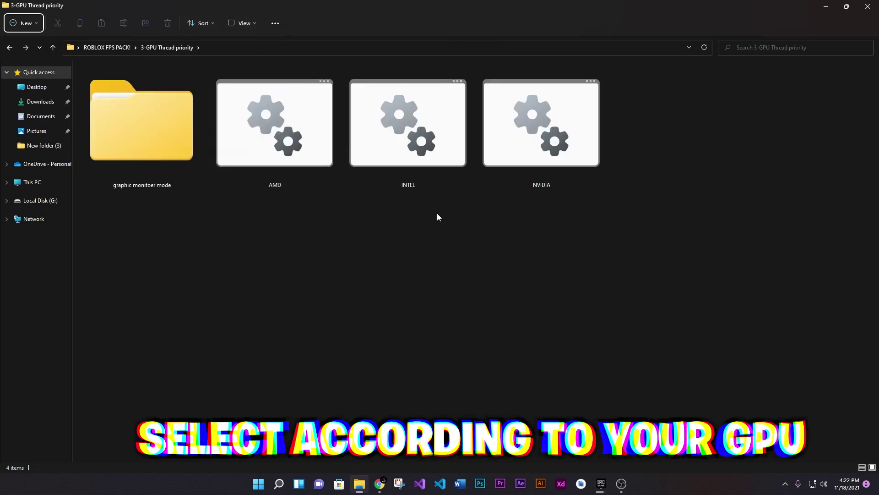
Run the AMD script from the 3-GPU Thread priority folder as administrator
left_click_drag(530, 212, 94, 120)
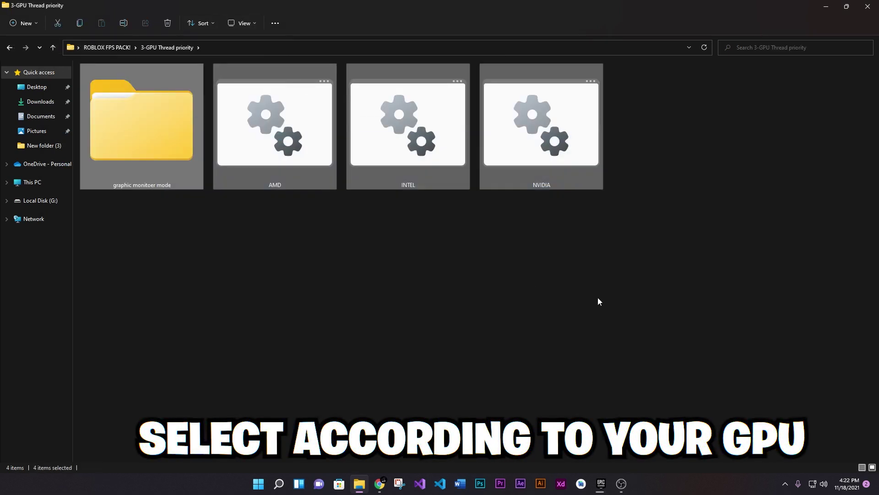
left_click_drag(599, 299, 110, 162)
left_click(404, 273)
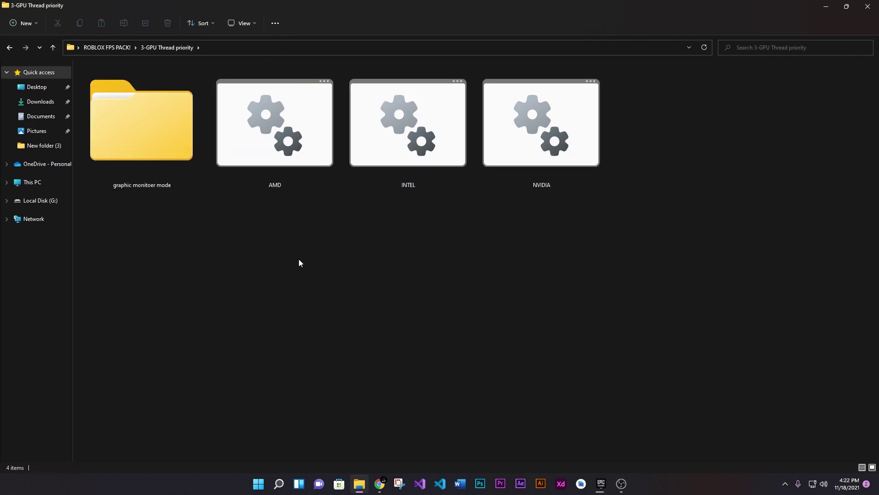
right_click(265, 158)
left_click(300, 202)
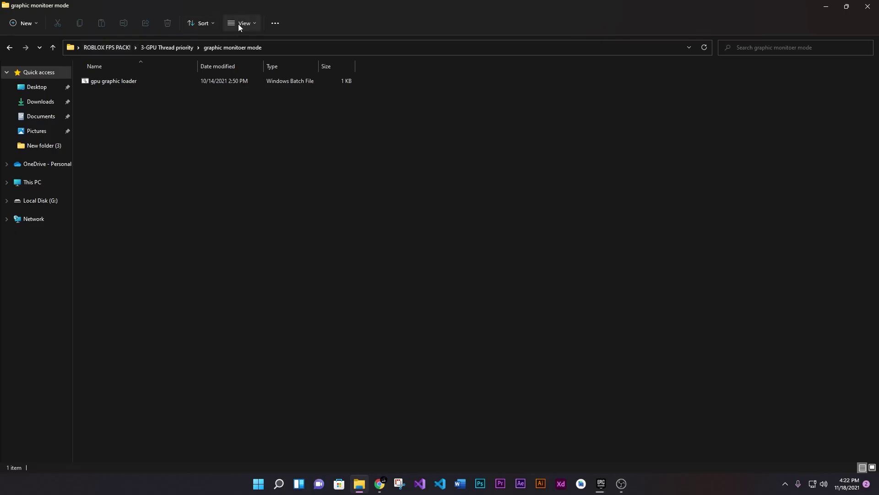
Display the graphic monitoer mode folder as extra large icons and run the gpu graphic loader script as administrator to completion
left_click(239, 23)
left_click(246, 44)
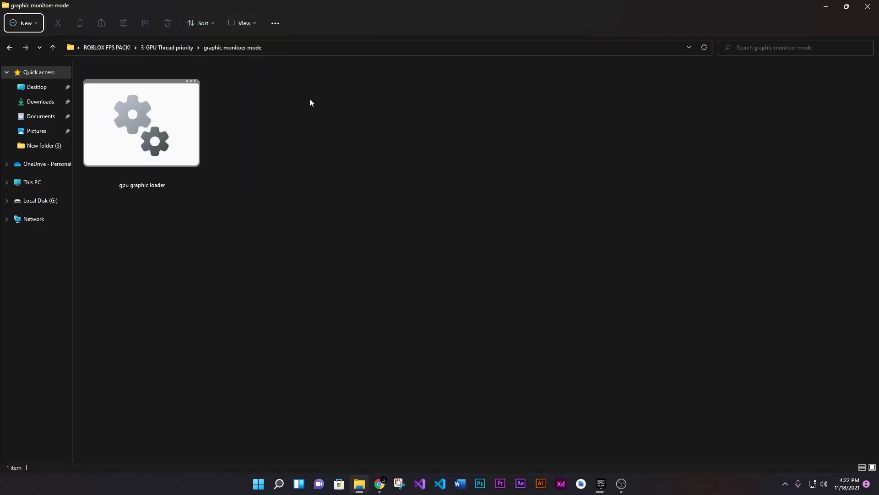
right_click(124, 115)
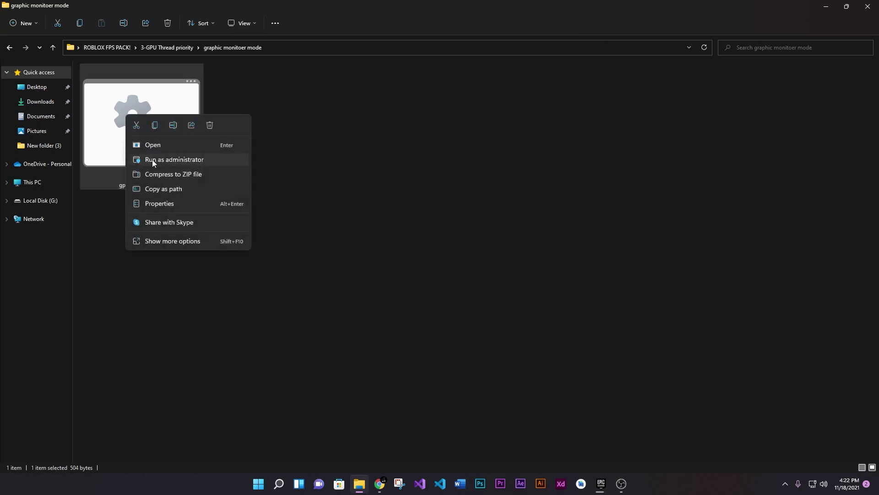
left_click(159, 161)
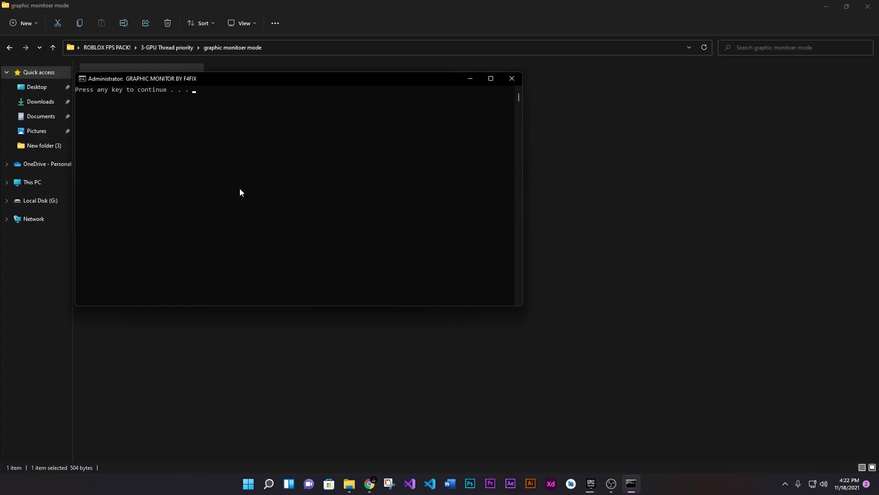
key("Return")
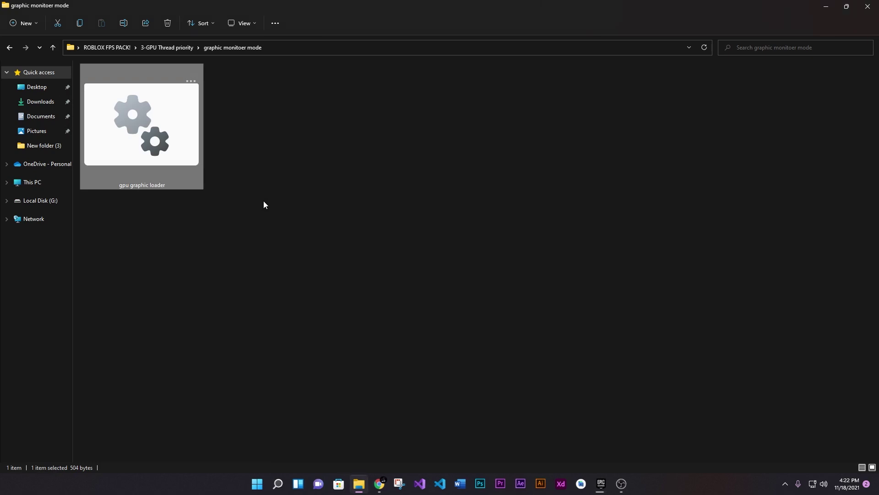
Return to the ROBLOX FPS PACK! folder, open 4-log cleaner and display its contents as extra large icons
key("BackSpace")
key("BackSpace")
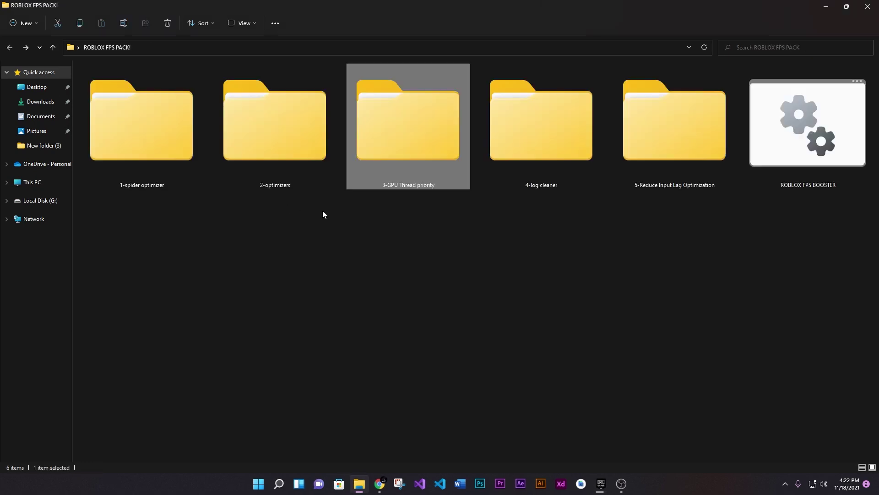
double_click(534, 169)
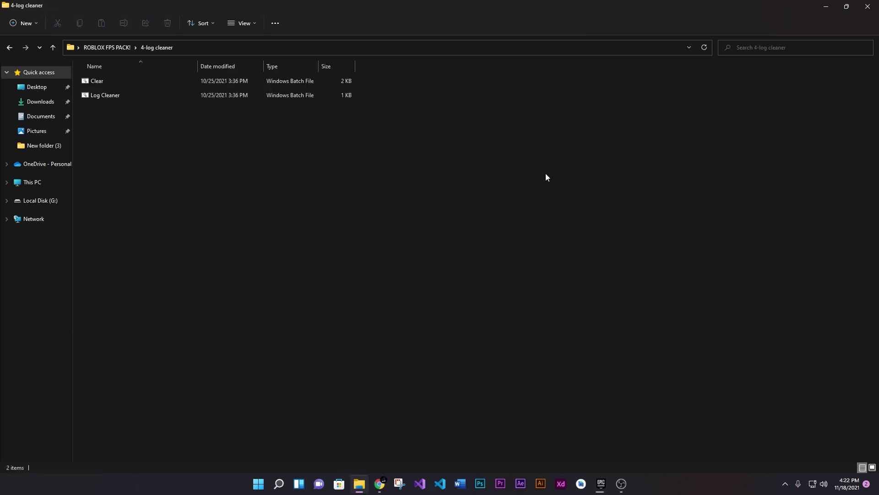
left_click(248, 27)
left_click(257, 46)
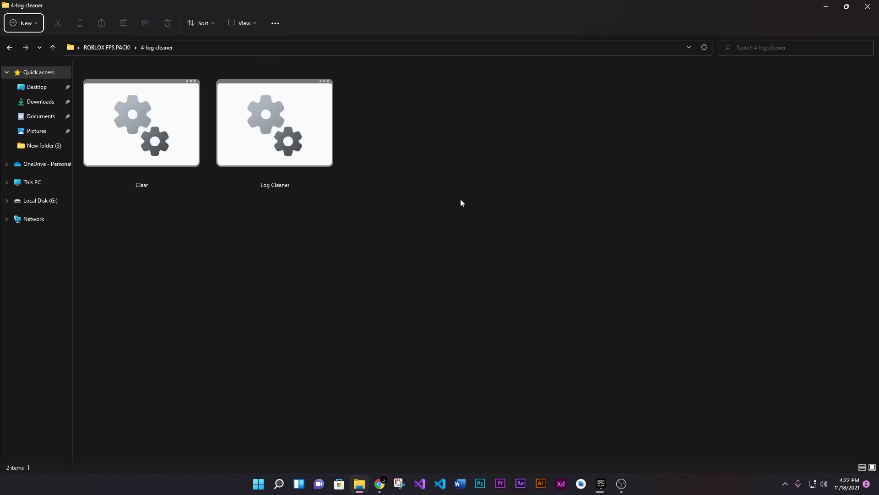
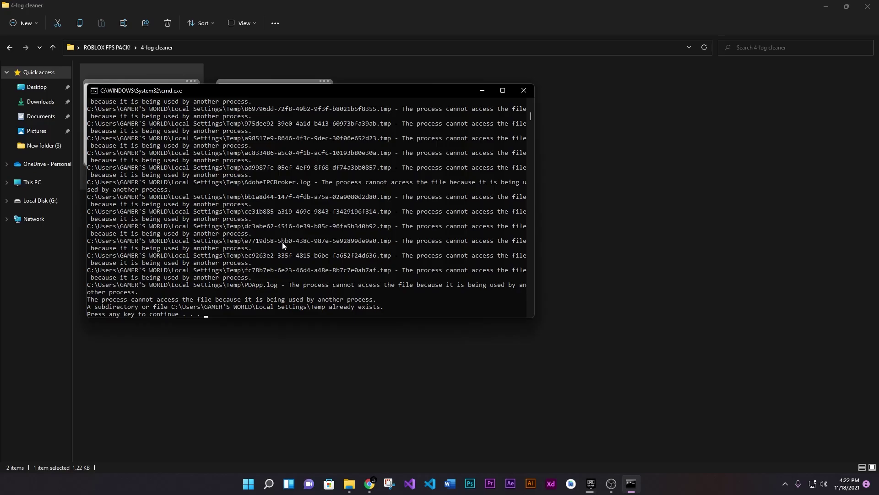
Finish the Clear script, then run the Log Cleaner script as administrator to completion
key("Return")
left_click(256, 167)
right_click(258, 168)
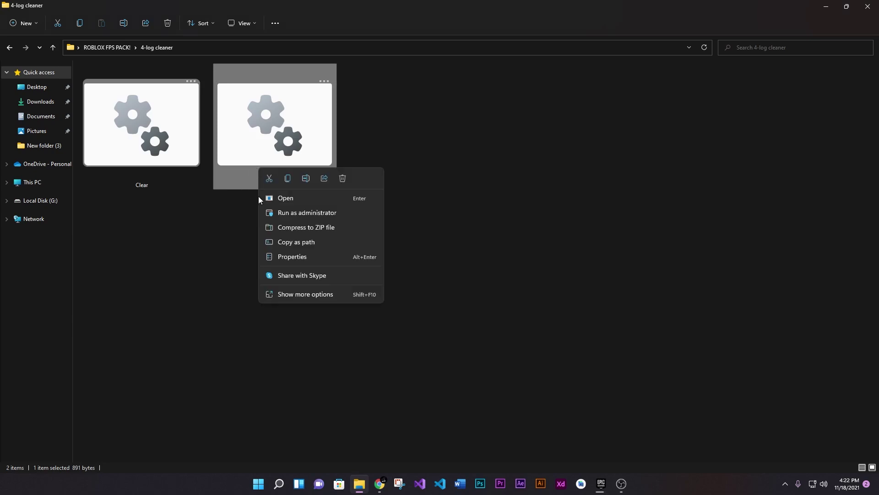
left_click(297, 213)
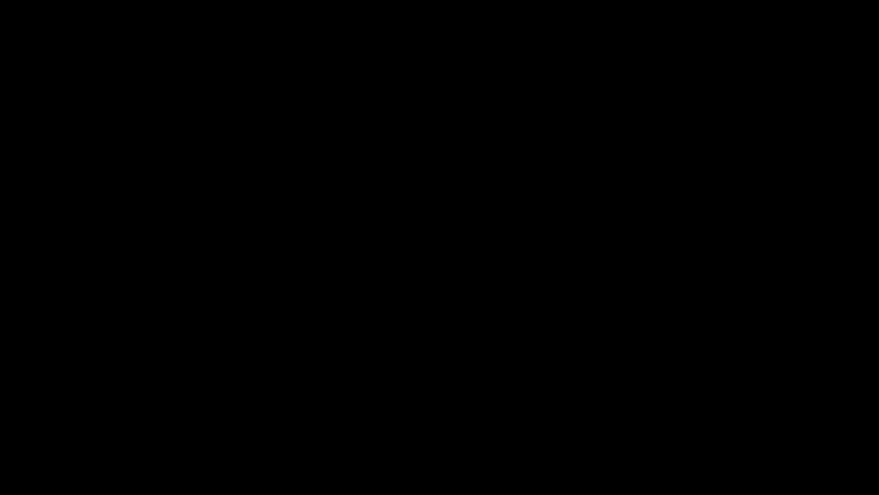
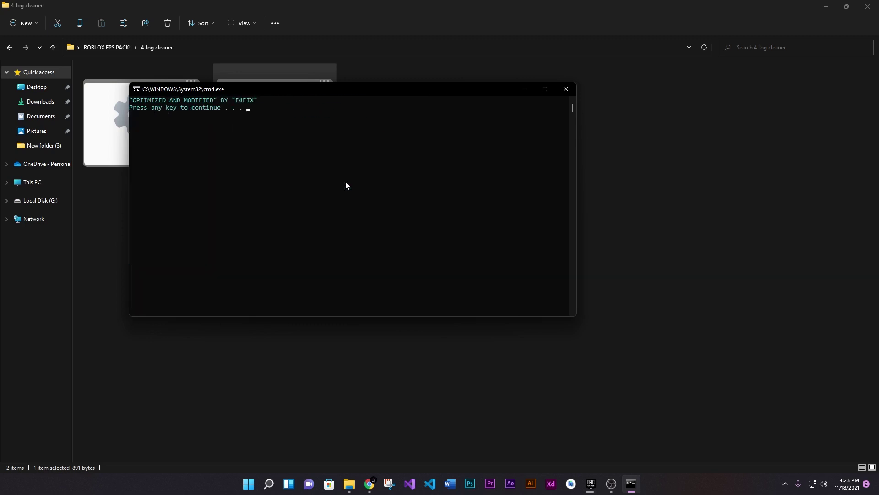
key("Return")
Open the 5-Reduce Input Lag Optimization folder from the pack folder and display its files as extra large icons
key("BackSpace")
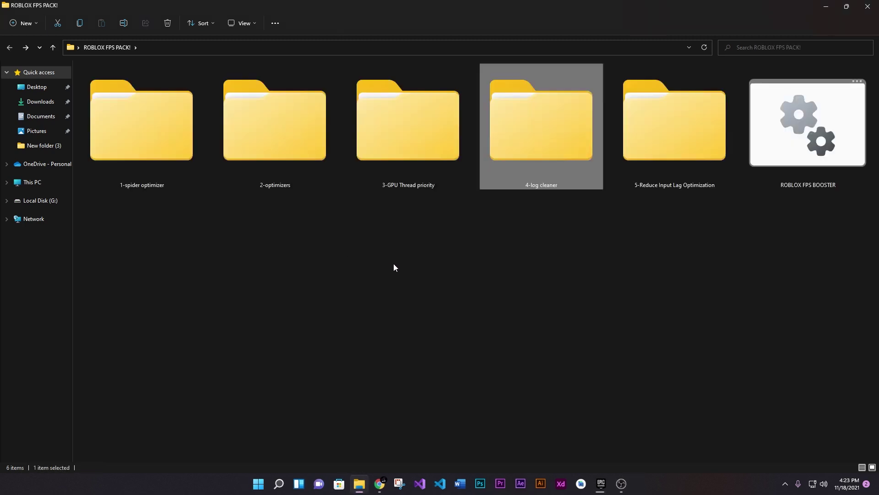
left_click(393, 267)
double_click(706, 180)
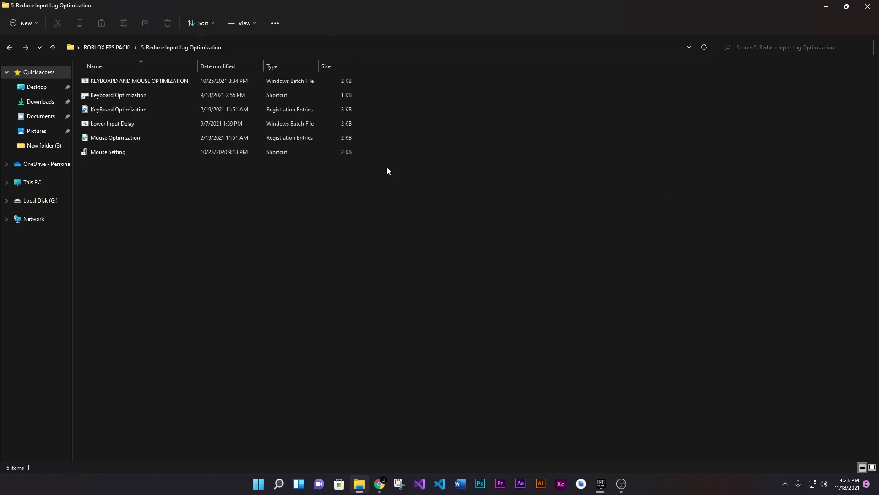
left_click(244, 24)
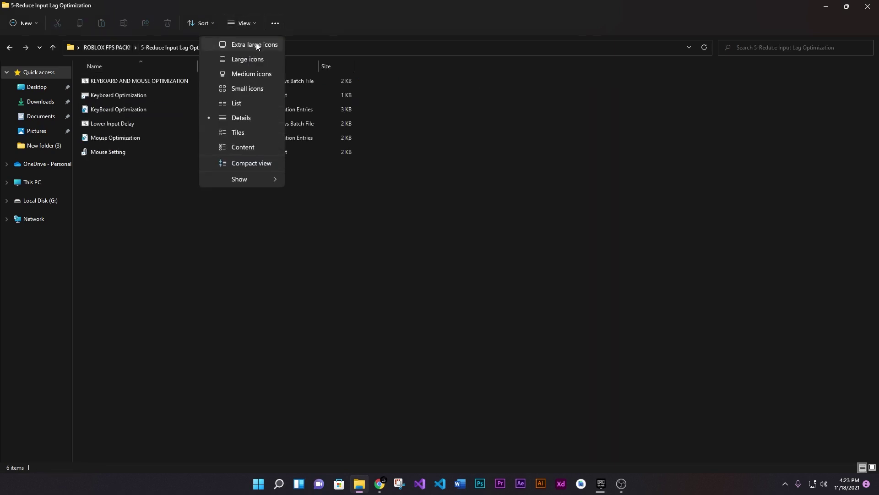
left_click(257, 44)
Run the KEYBOARD AND MOUSE OPTIMIZATION script as administrator and close its console window
left_click_drag(781, 281, 174, 232)
left_click(199, 253)
right_click(163, 160)
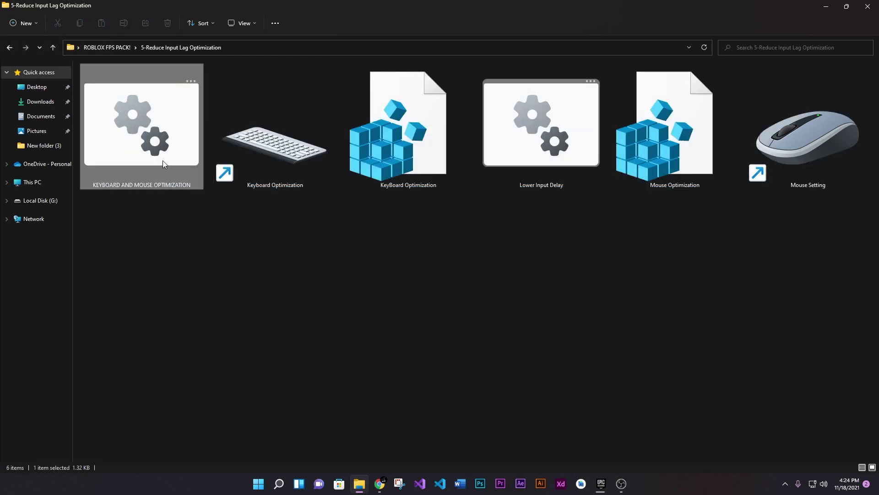
left_click(193, 203)
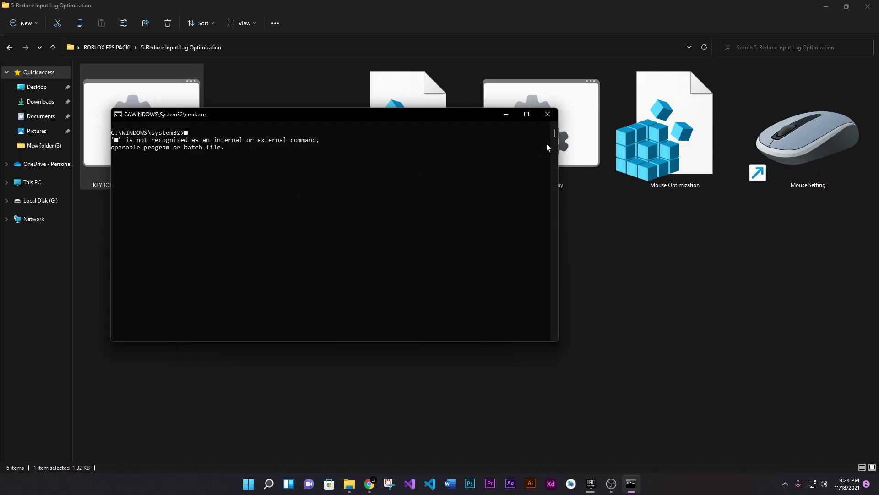
left_click(553, 117)
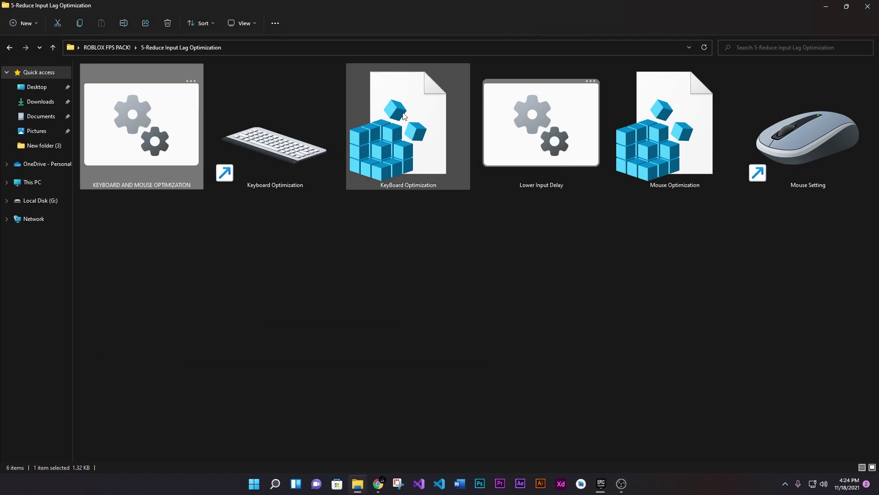
Run the Lower Input Delay script as administrator to completion
right_click(507, 155)
left_click(527, 200)
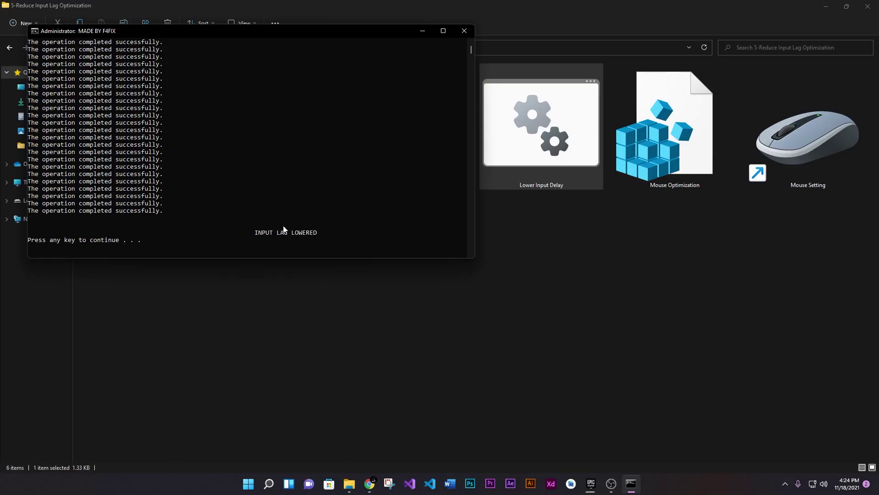
key("Return")
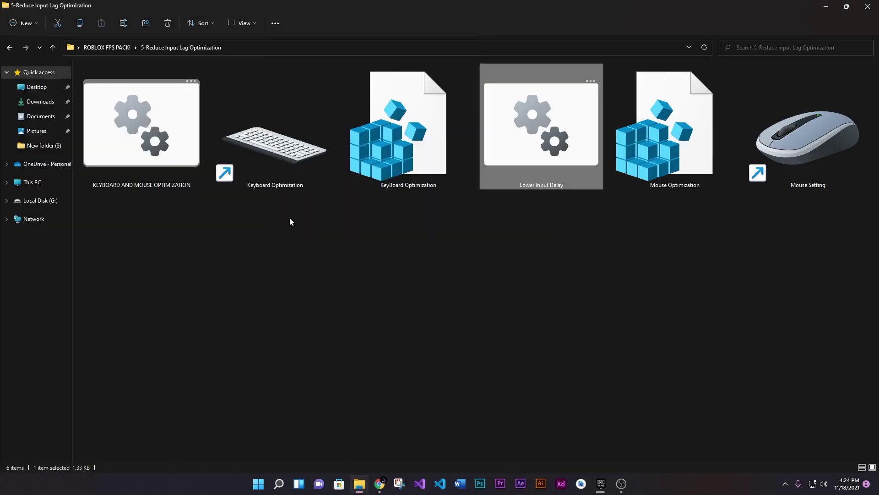
Add the KeyBoard Optimization and Mouse Optimization registration entries to the Windows registry
right_click(405, 178)
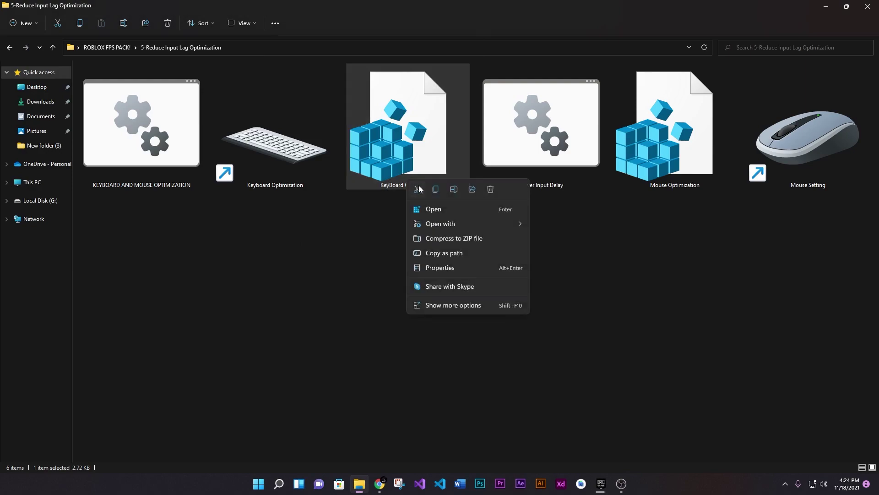
left_click(431, 213)
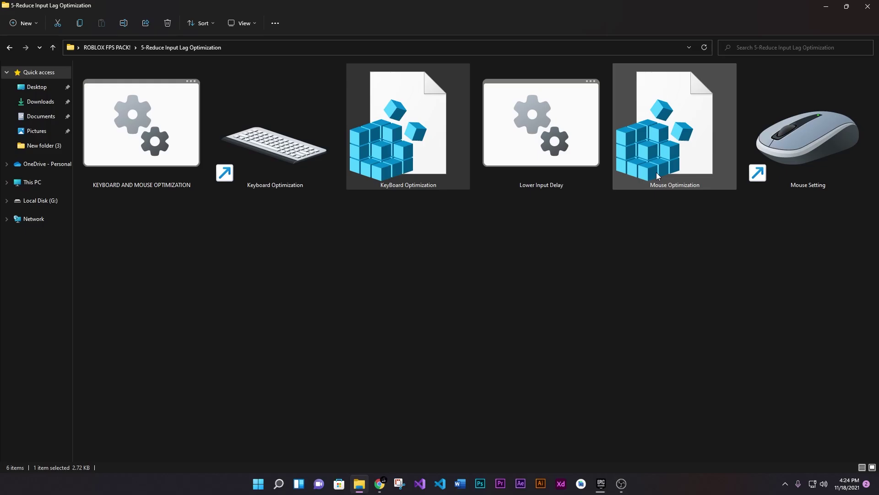
right_click(660, 174)
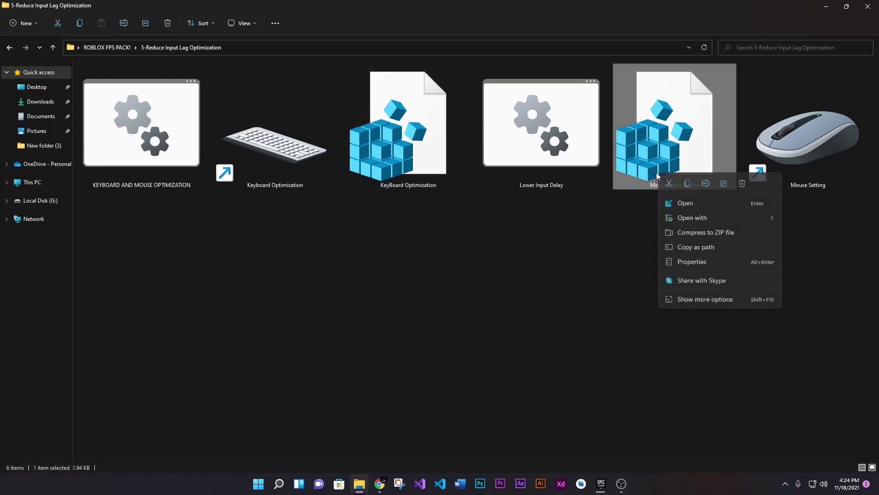
left_click(678, 202)
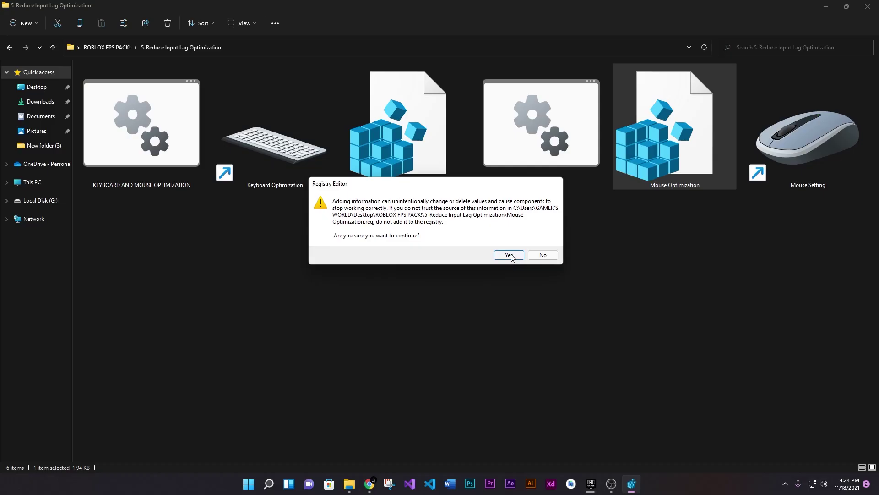
left_click(511, 254)
left_click(543, 245)
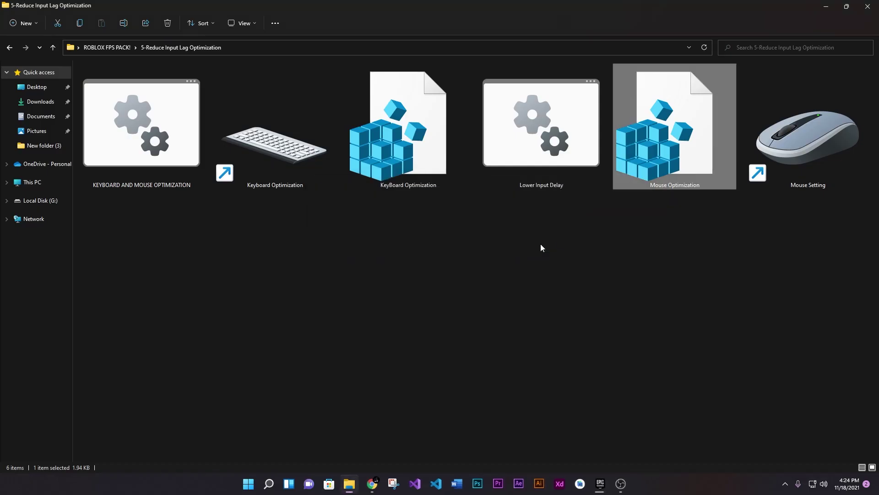
left_click(541, 245)
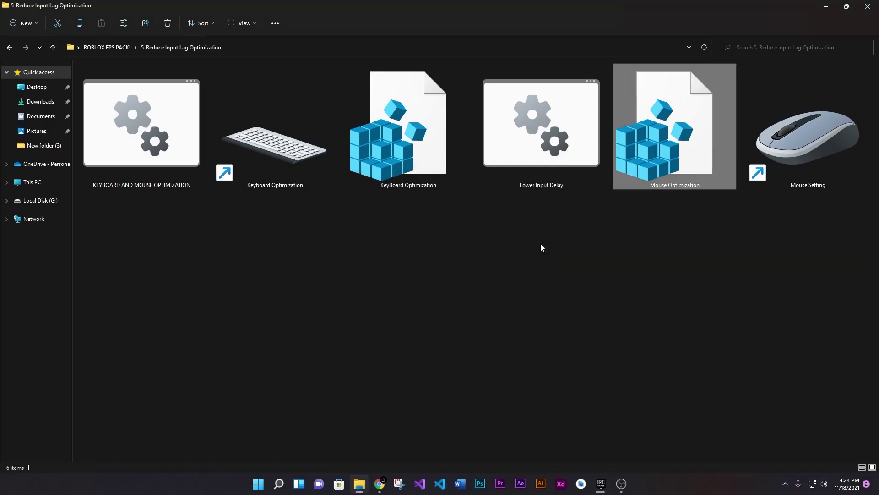
Open the Keyboard Optimization shortcut and accept the existing repeat and cursor blink settings in Keyboard Properties
left_click(298, 179)
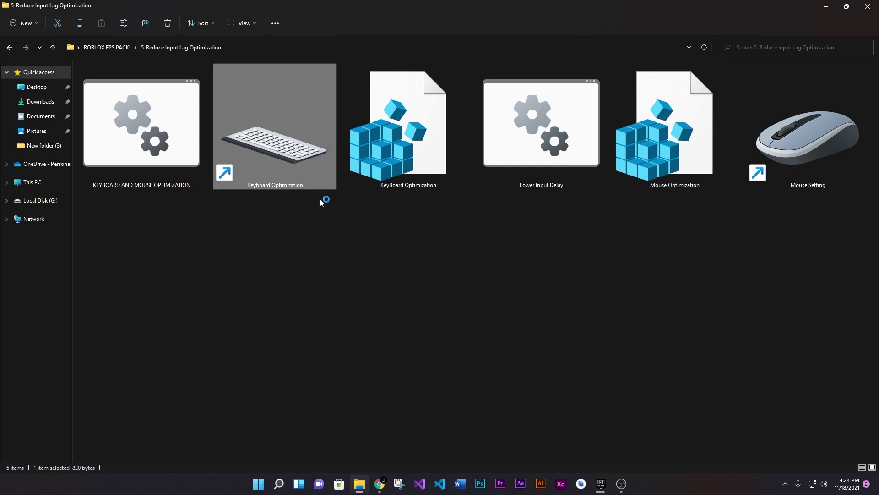
left_click(347, 230)
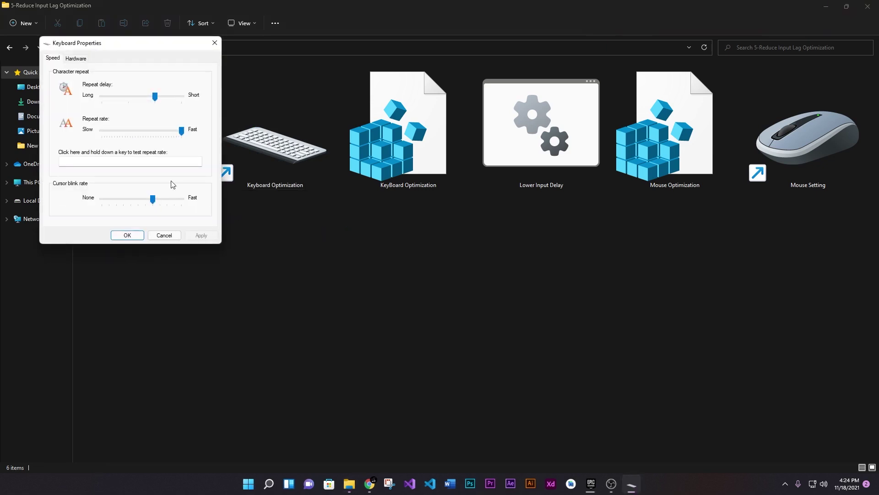
left_click_drag(105, 43, 326, 110)
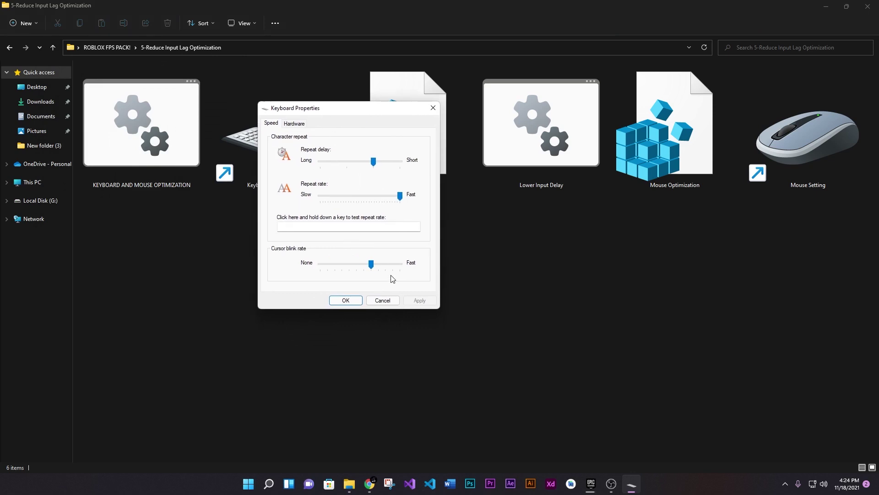
left_click(344, 302)
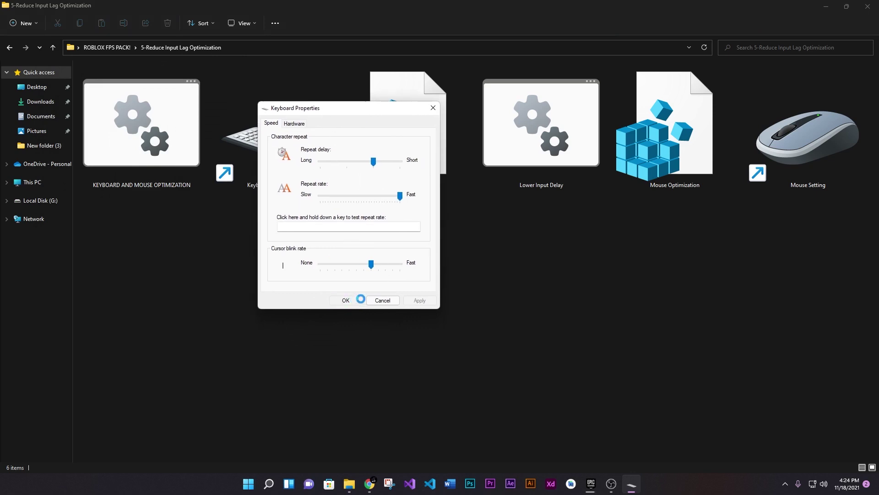
Open the Mouse Setting shortcut, toggle Enhance pointer precision off and back on, and accept Mouse Properties
double_click(777, 185)
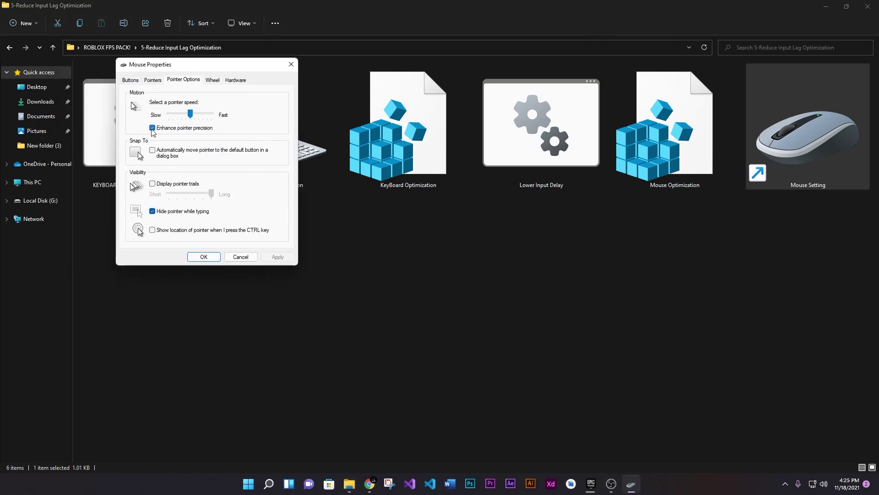
left_click(152, 128)
left_click(153, 129)
left_click(207, 256)
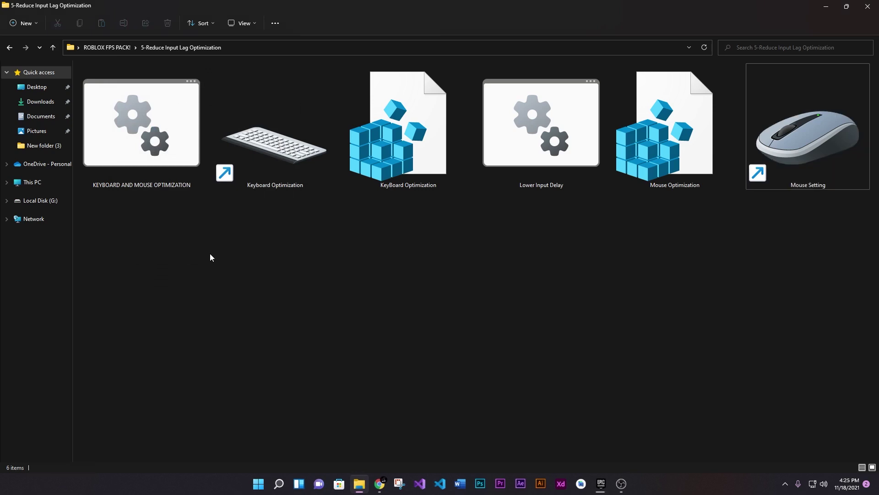
Return to the ROBLOX FPS PACK! folder and run the ROBLOX FPS BOOSTER script as administrator to completion
key("BackSpace")
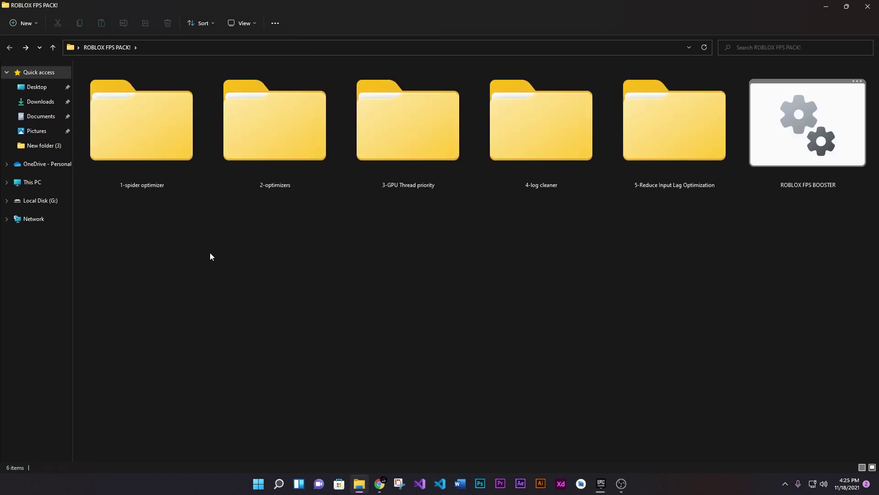
right_click(783, 166)
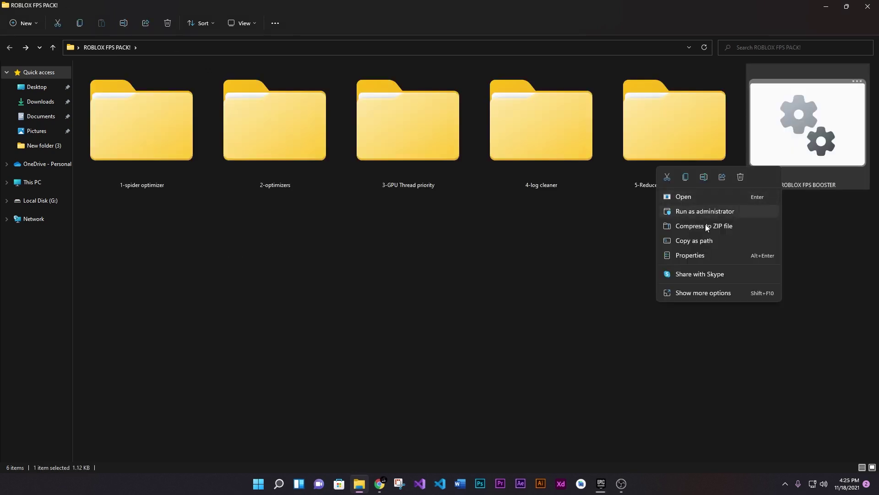
left_click(803, 168)
right_click(804, 168)
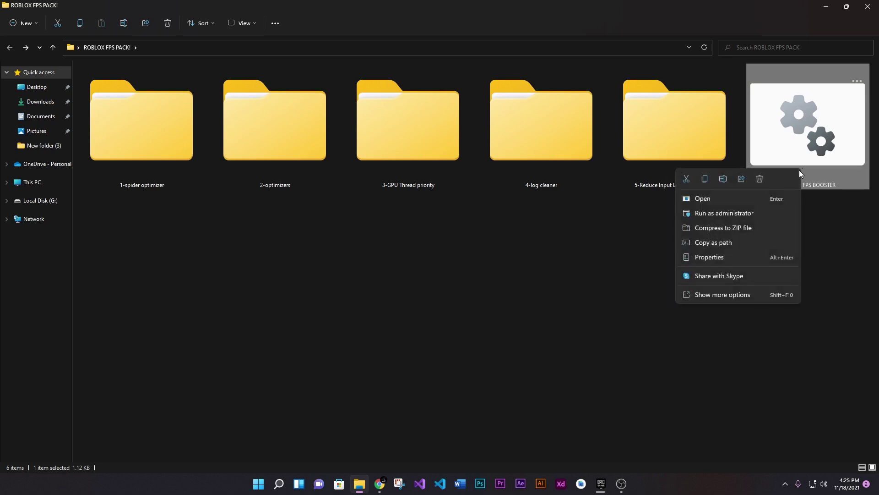
left_click(757, 210)
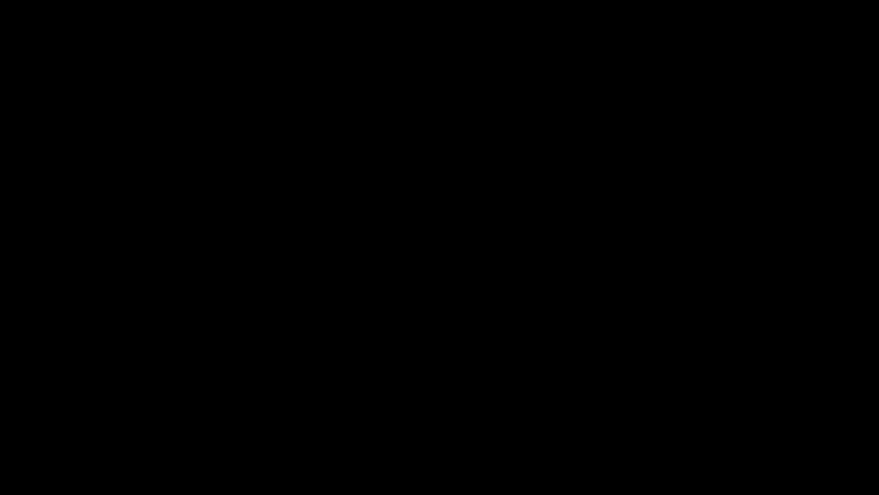
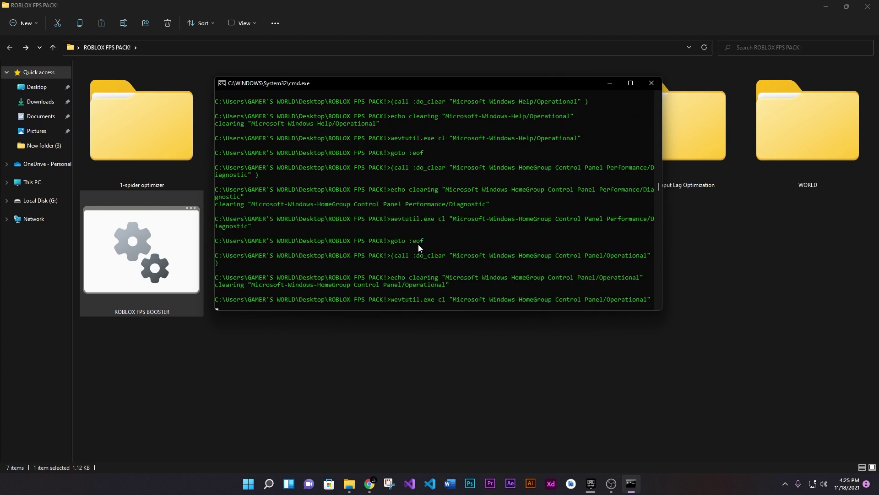
scroll(419, 247, "up", 1)
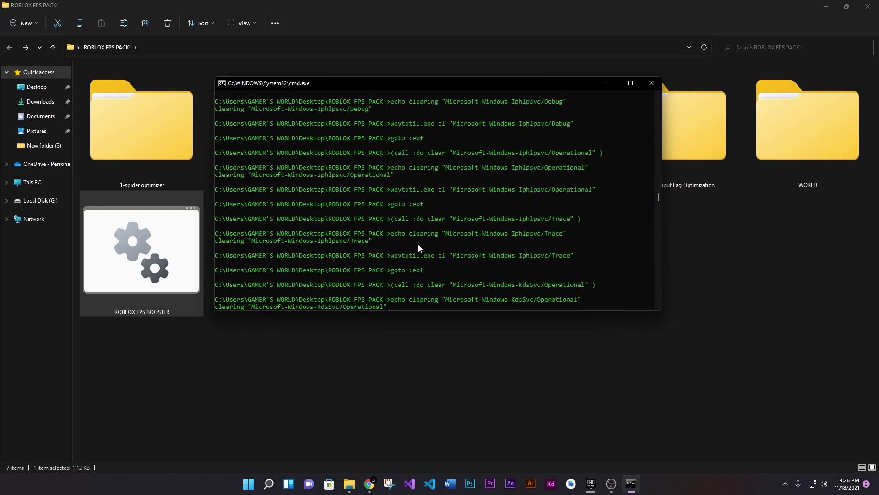
scroll(419, 248, "up", 1)
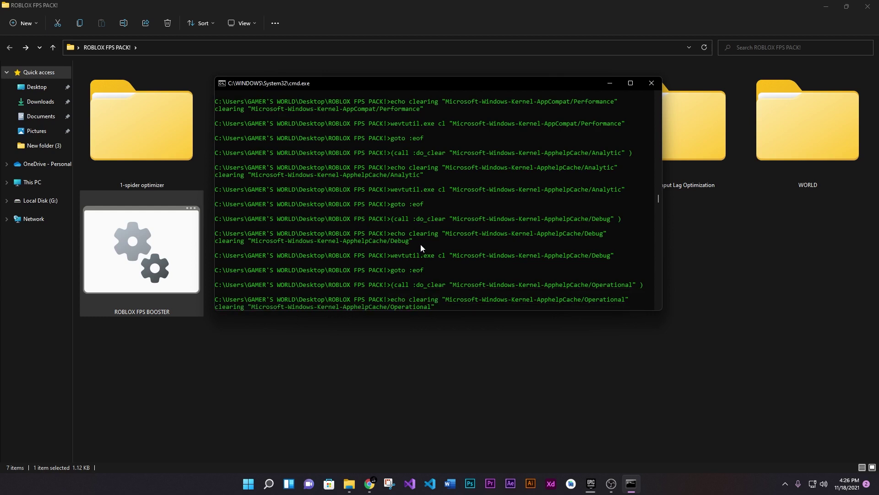
left_click(428, 273)
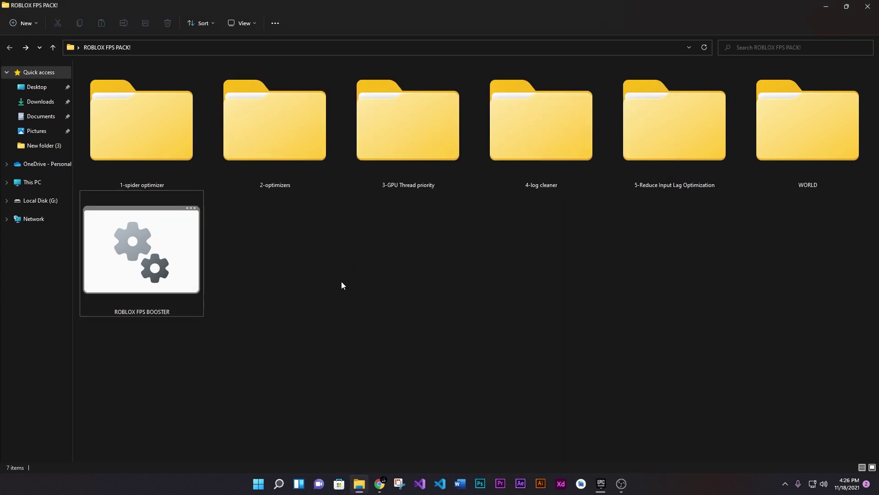
Open the 1-spider optimizer folder and display its files as extra large icons
double_click(163, 140)
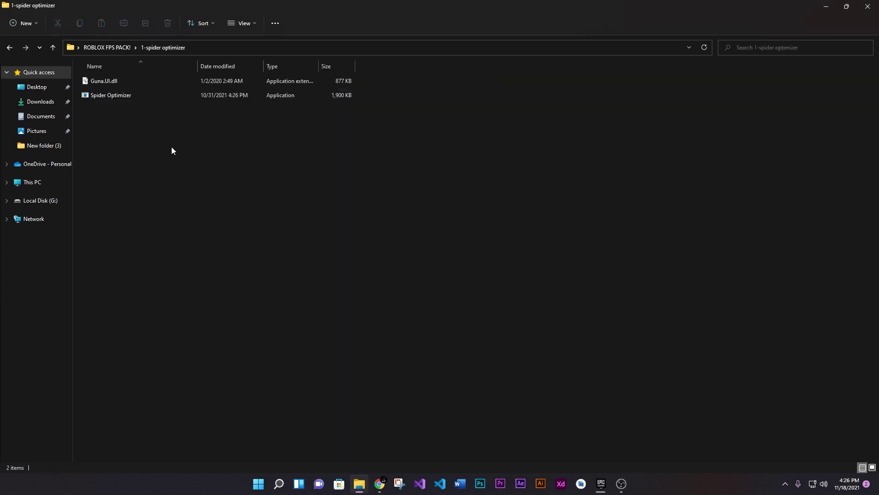
double_click(115, 97)
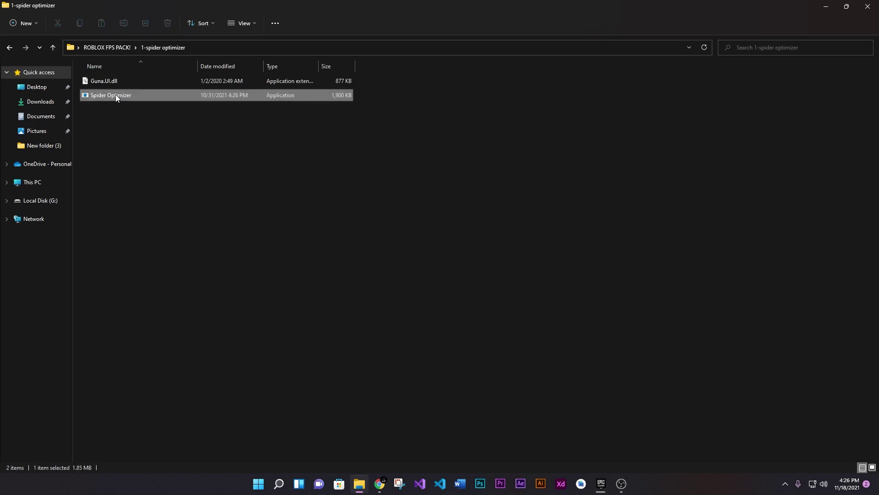
right_click(115, 96)
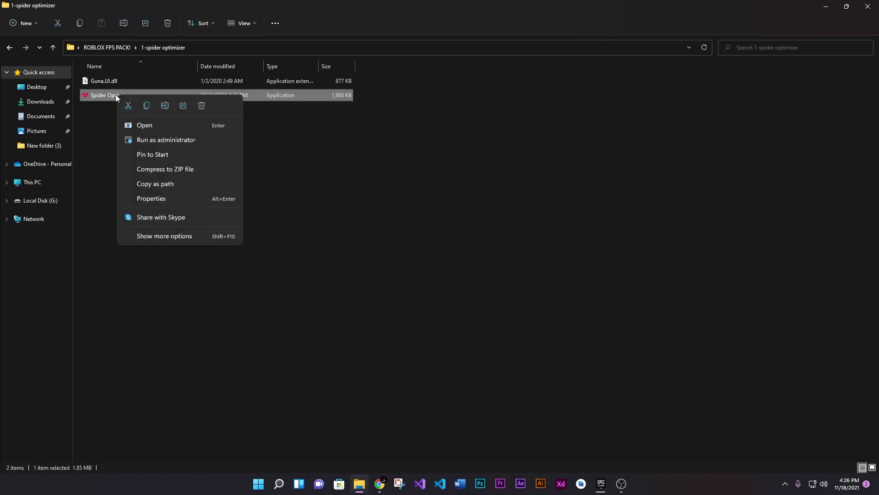
left_click(233, 27)
left_click(254, 46)
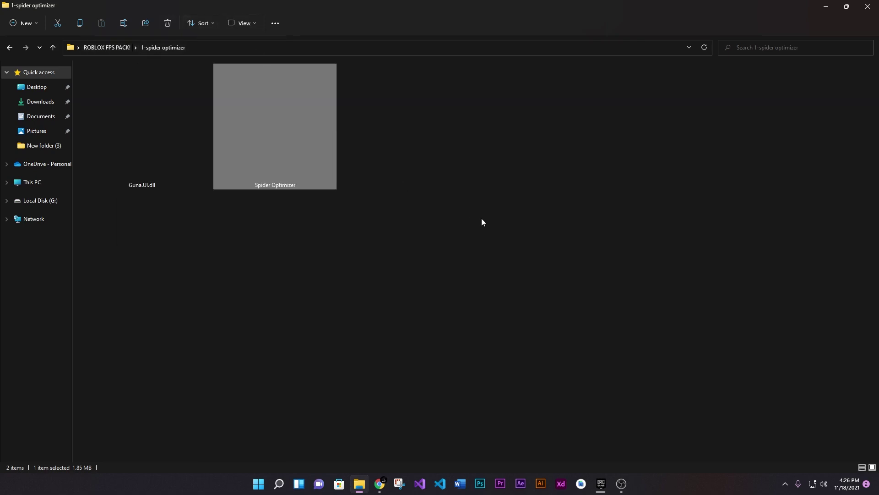
left_click_drag(437, 221, 98, 147)
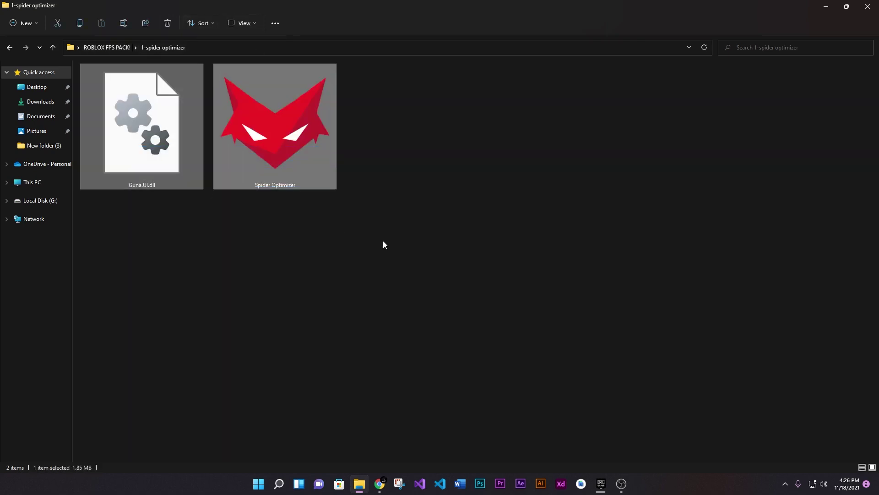
left_click_drag(476, 261, 138, 149)
left_click(346, 271)
Run Spider Optimizer as administrator, start its optimization and close the program
left_click(293, 181)
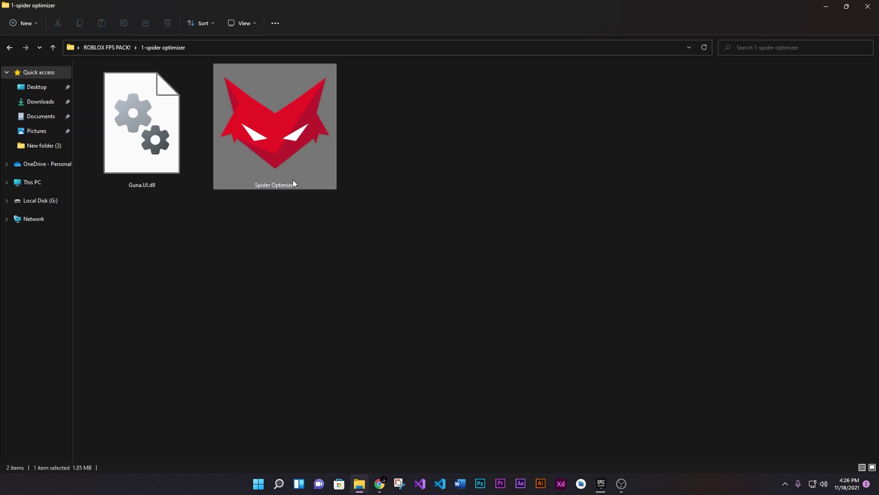
right_click(293, 179)
left_click(352, 225)
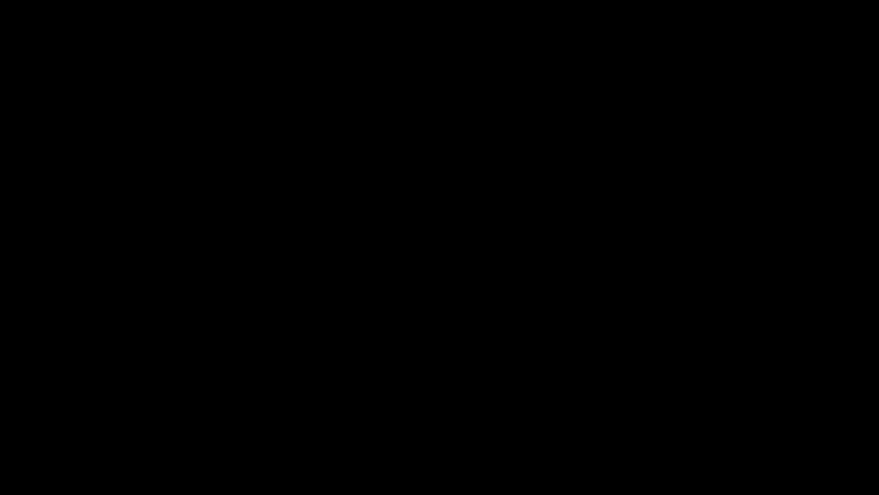
left_click(400, 318)
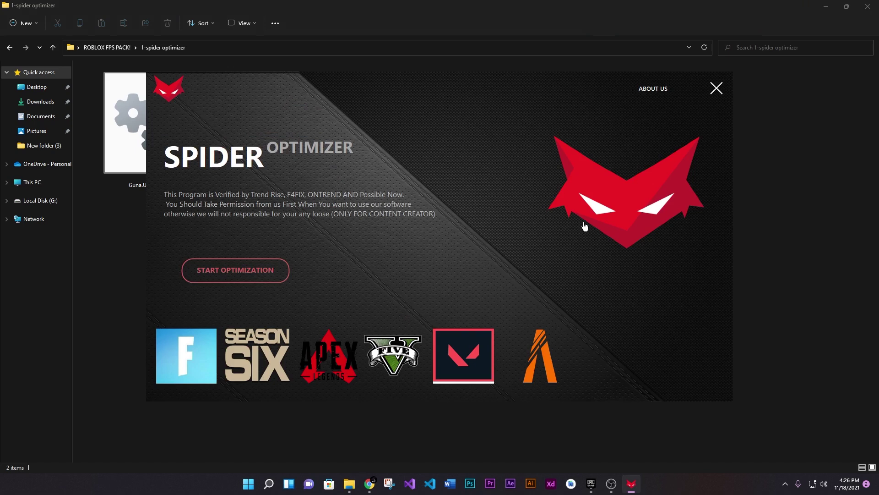
left_click(257, 263)
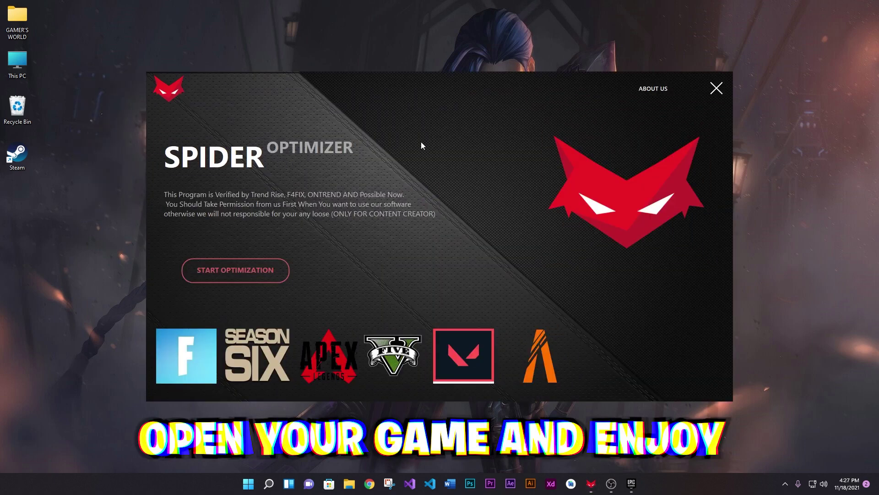
left_click(716, 90)
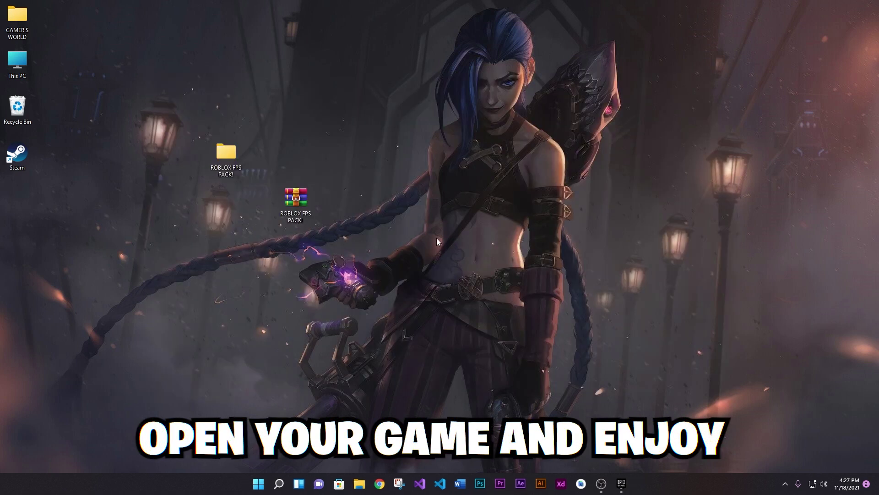